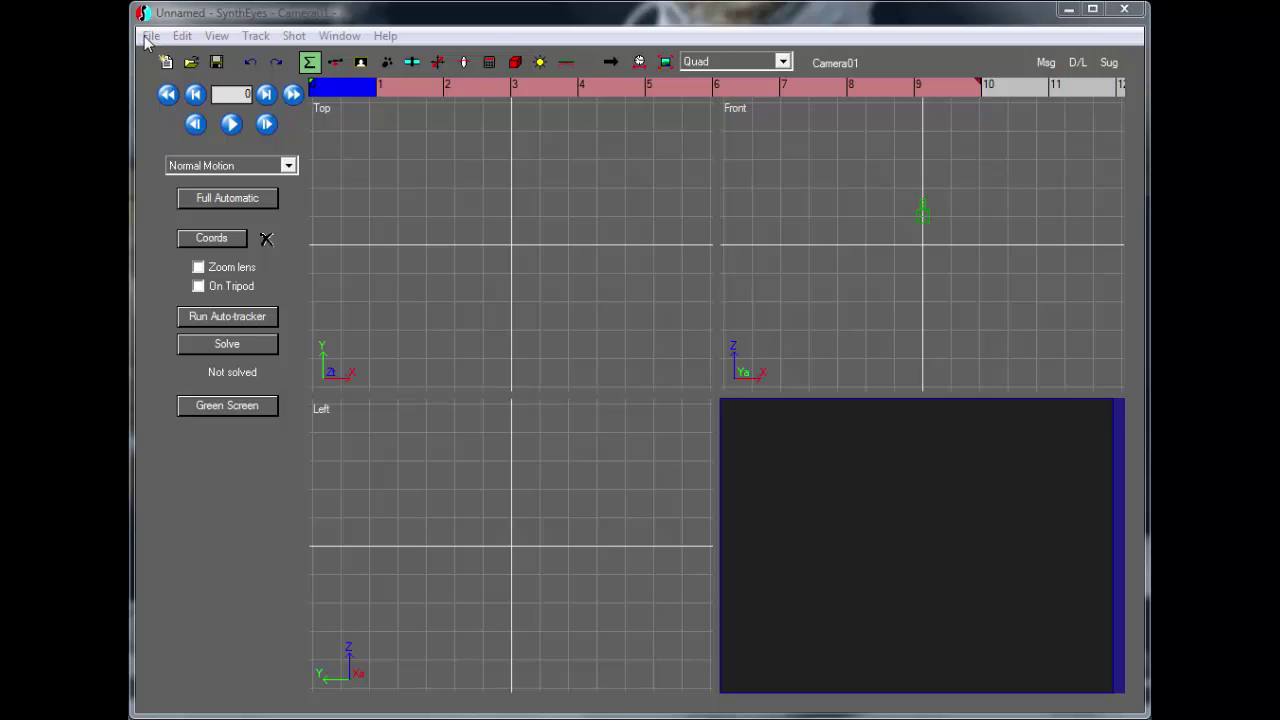
Create a new shot from f2s3_devel.avi using the 1.777 image aspect preset
left_click(150, 36)
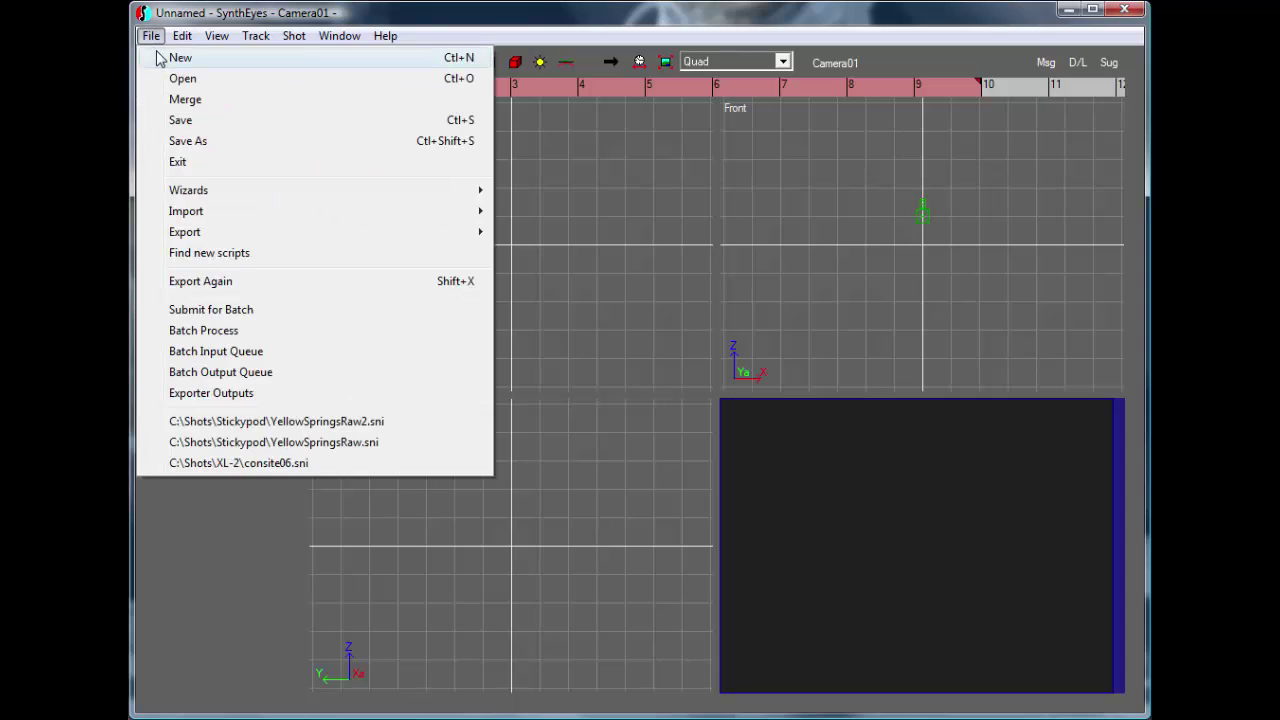
left_click(158, 58)
double_click(398, 300)
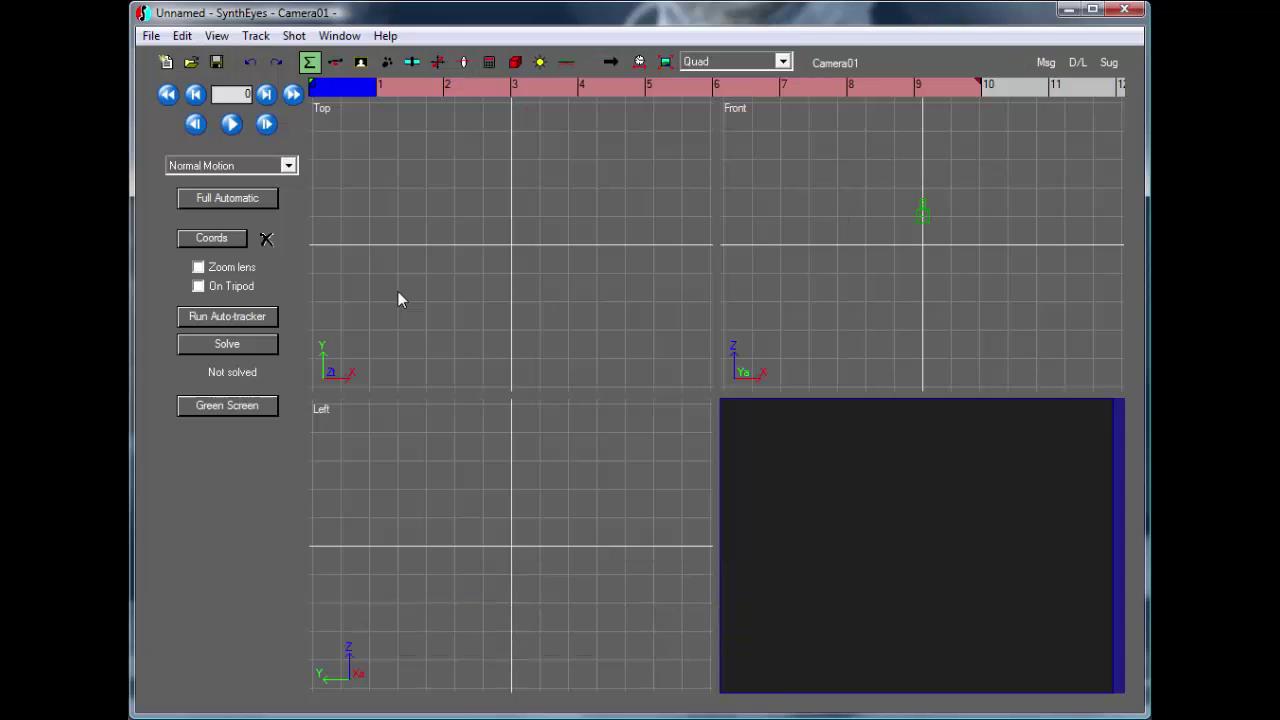
left_click(444, 370)
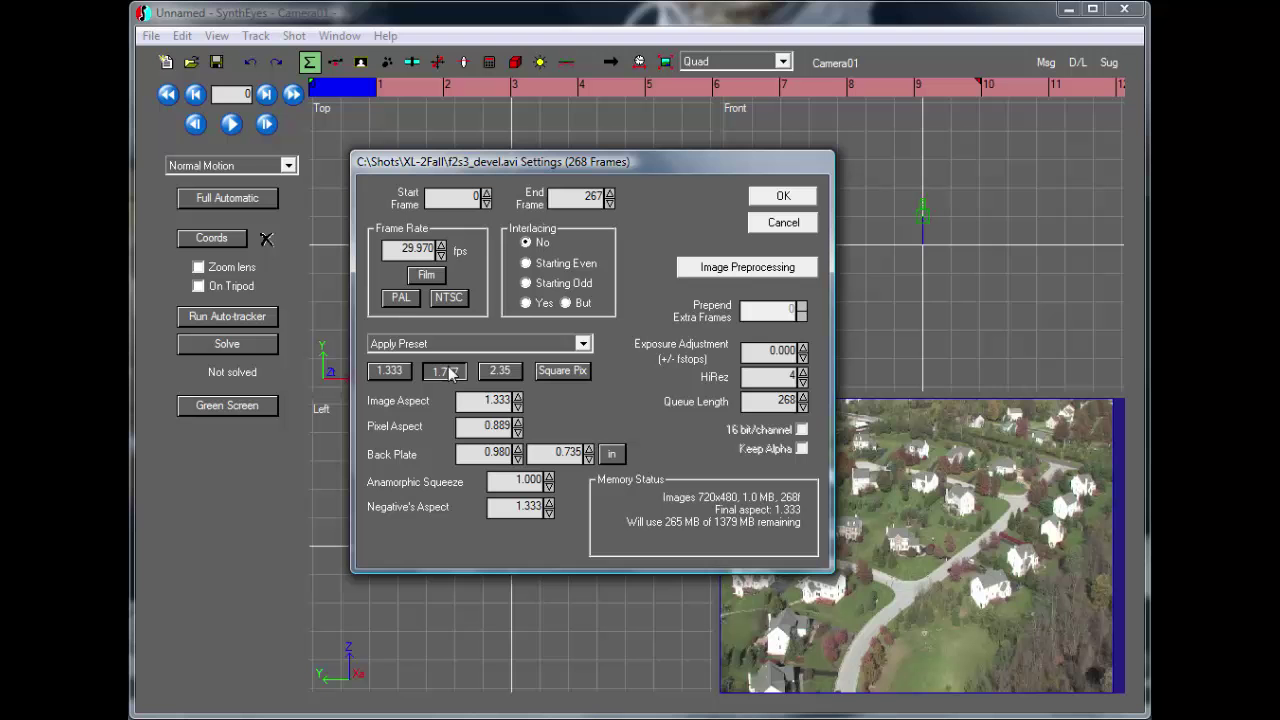
left_click(782, 196)
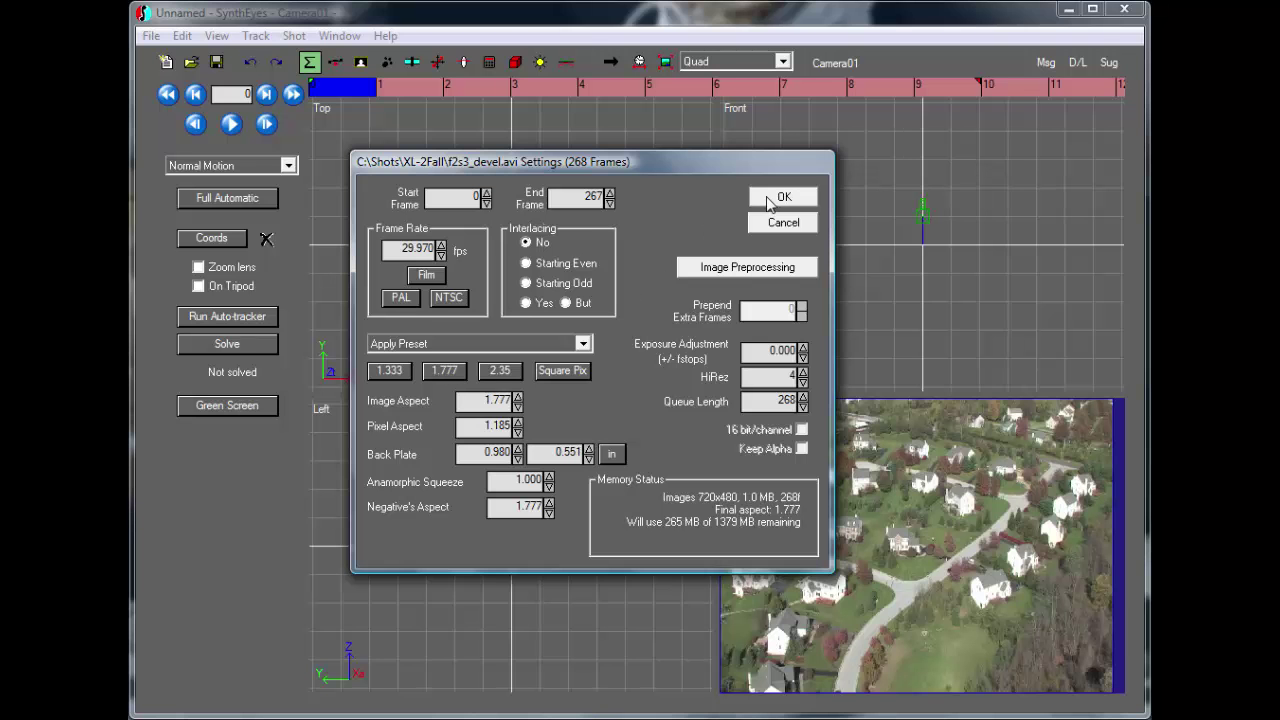
Run Full Automatic track and solve, then dismiss the 0.423447 hpix solve report
left_click(221, 197)
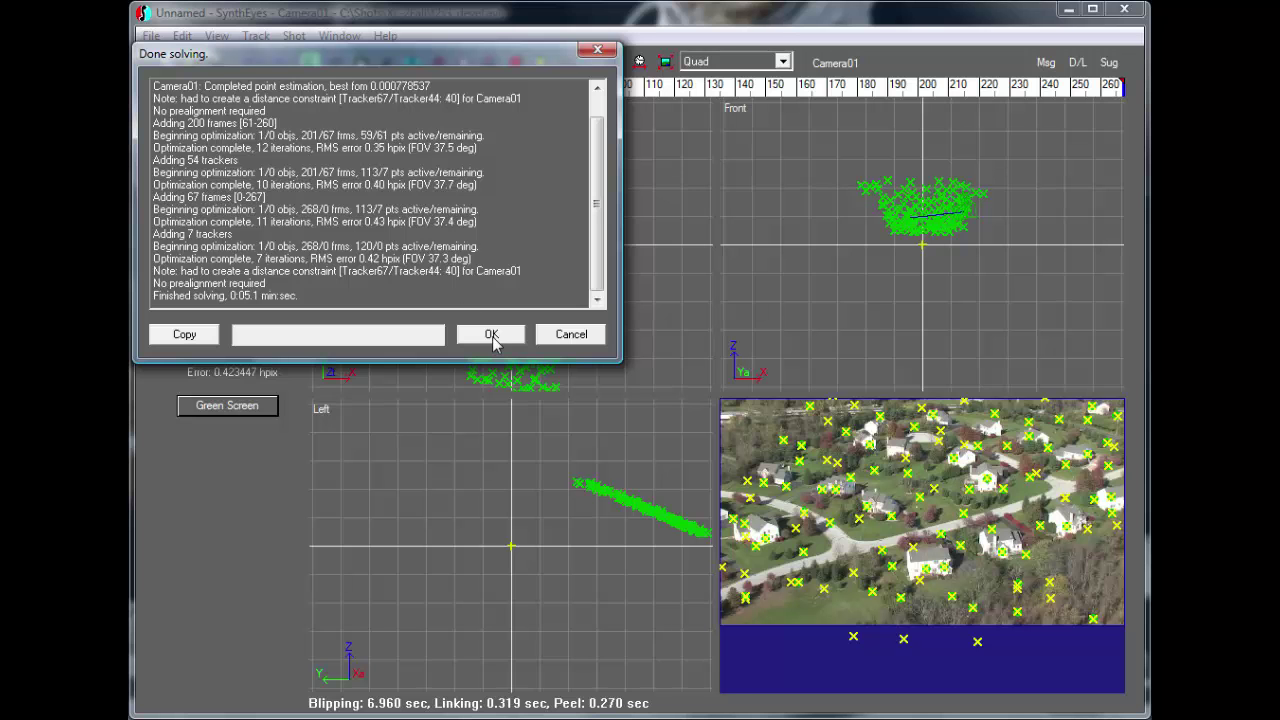
left_click(492, 336)
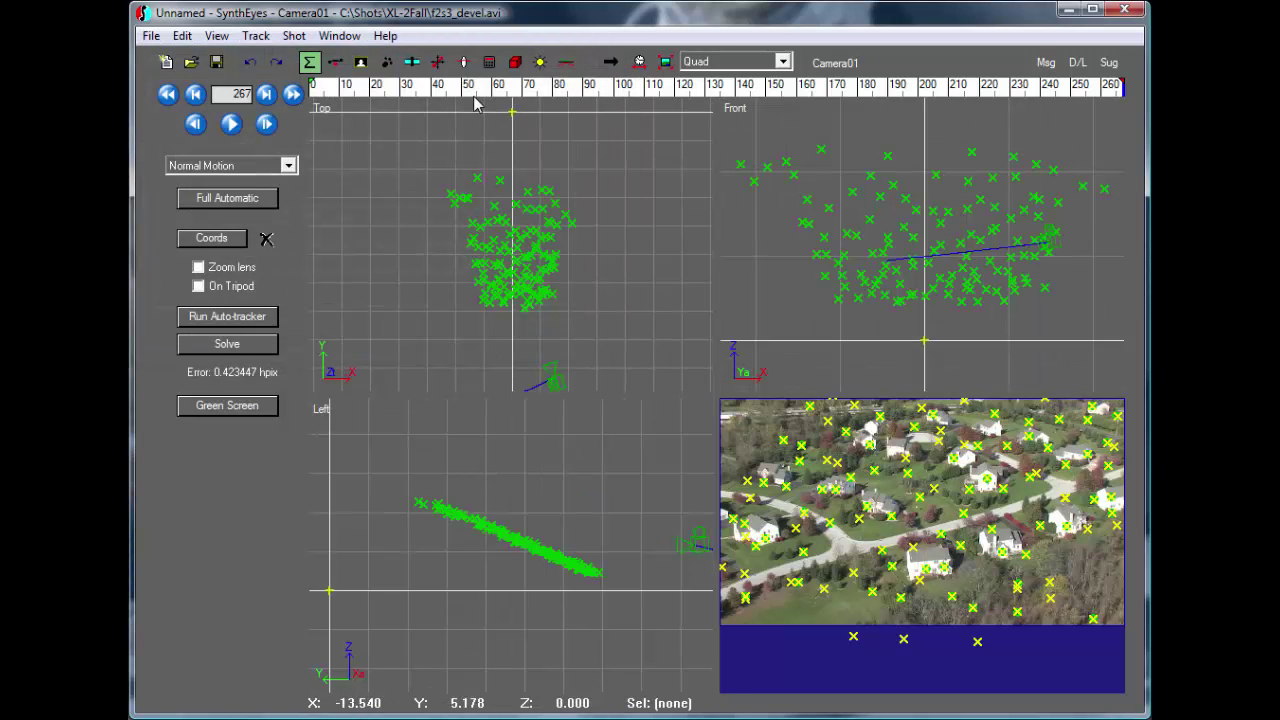
Recentre the Top view and scrub the solved shot through frames 16, 48 and 92
middle_click_drag(423, 306, 425, 231)
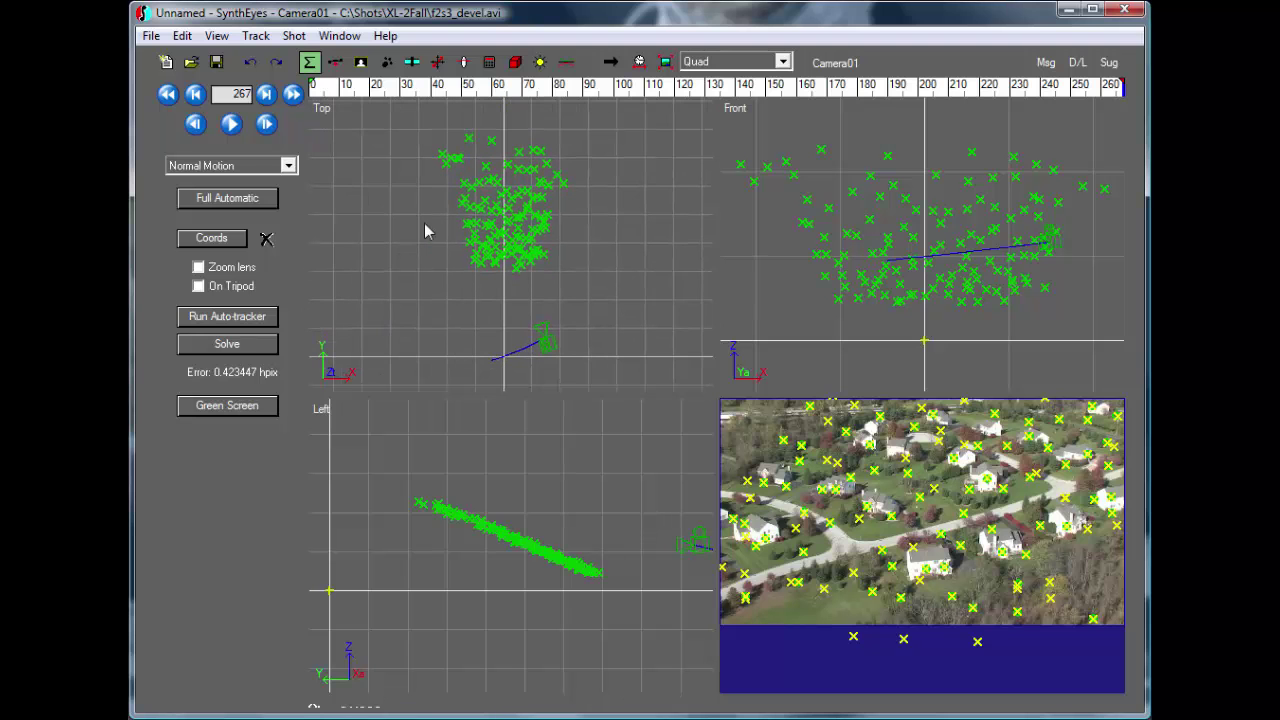
mouse_move(455, 88)
left_mouse_down()
mouse_move(358, 88)
mouse_move(872, 114)
left_mouse_up()
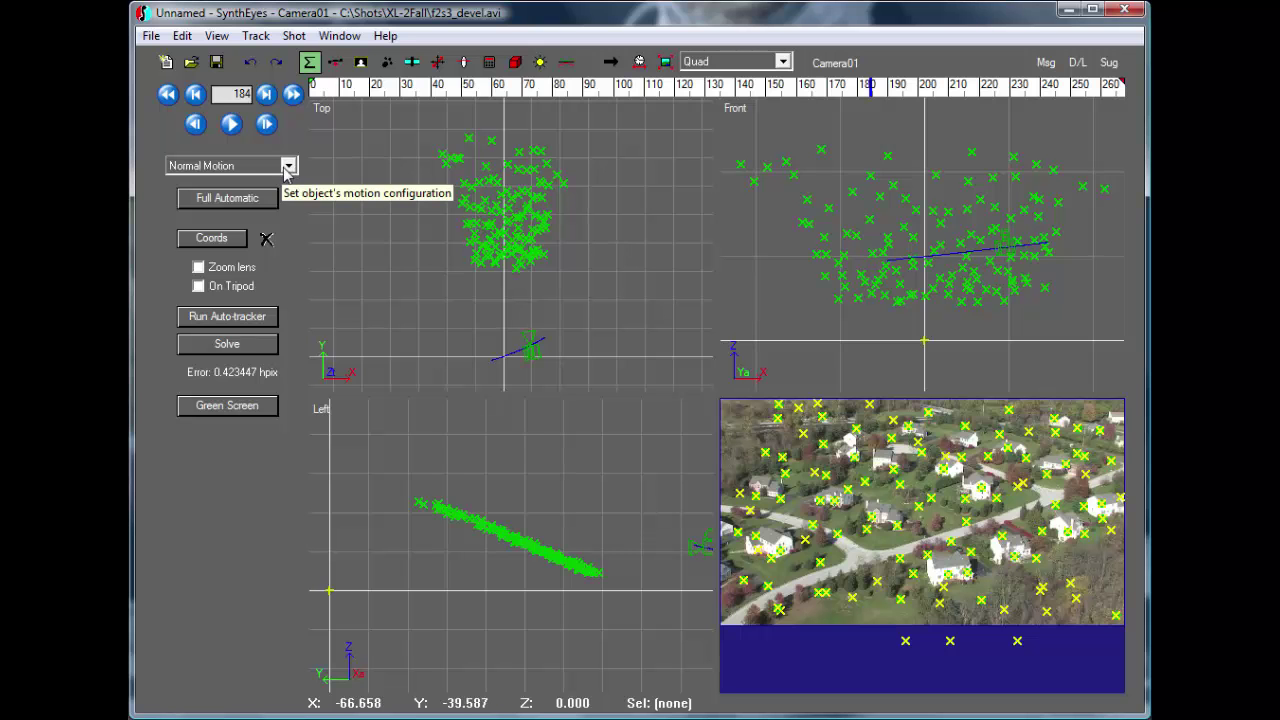
left_click(466, 88)
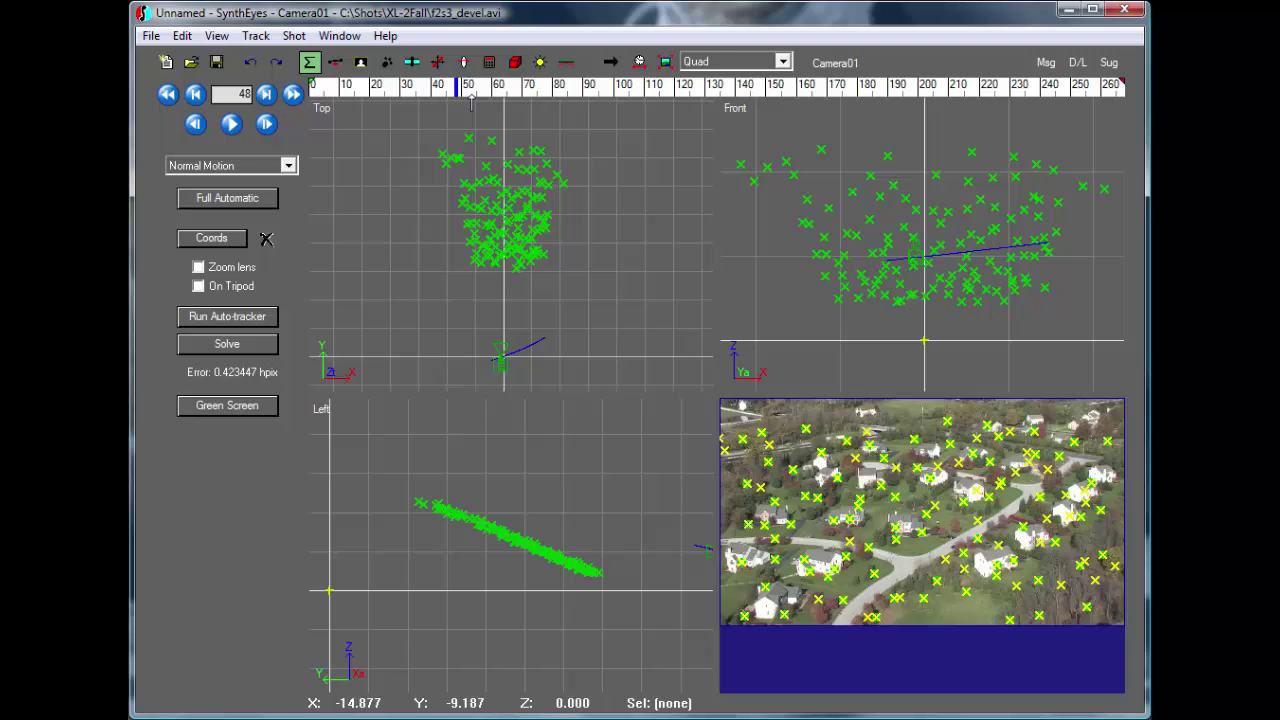
left_click_drag(471, 103, 593, 110)
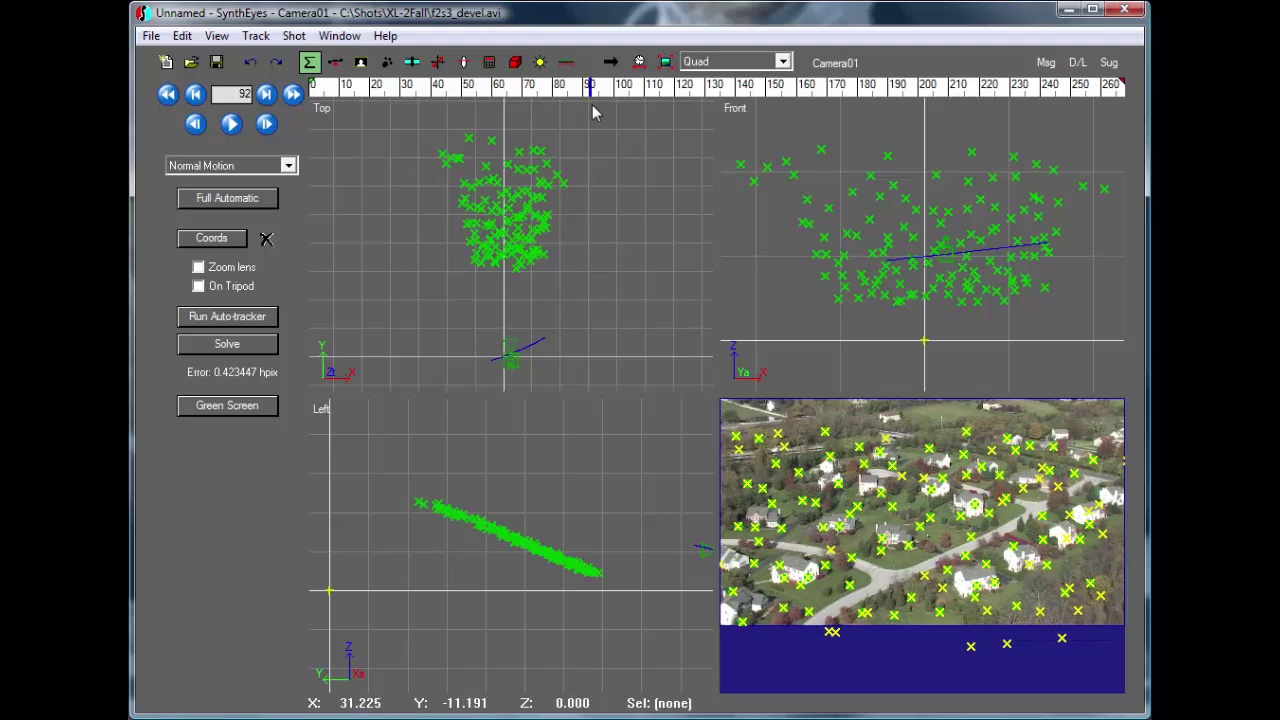
Open Image Preparation with P, moving the window up-left and enlarging it
key("p")
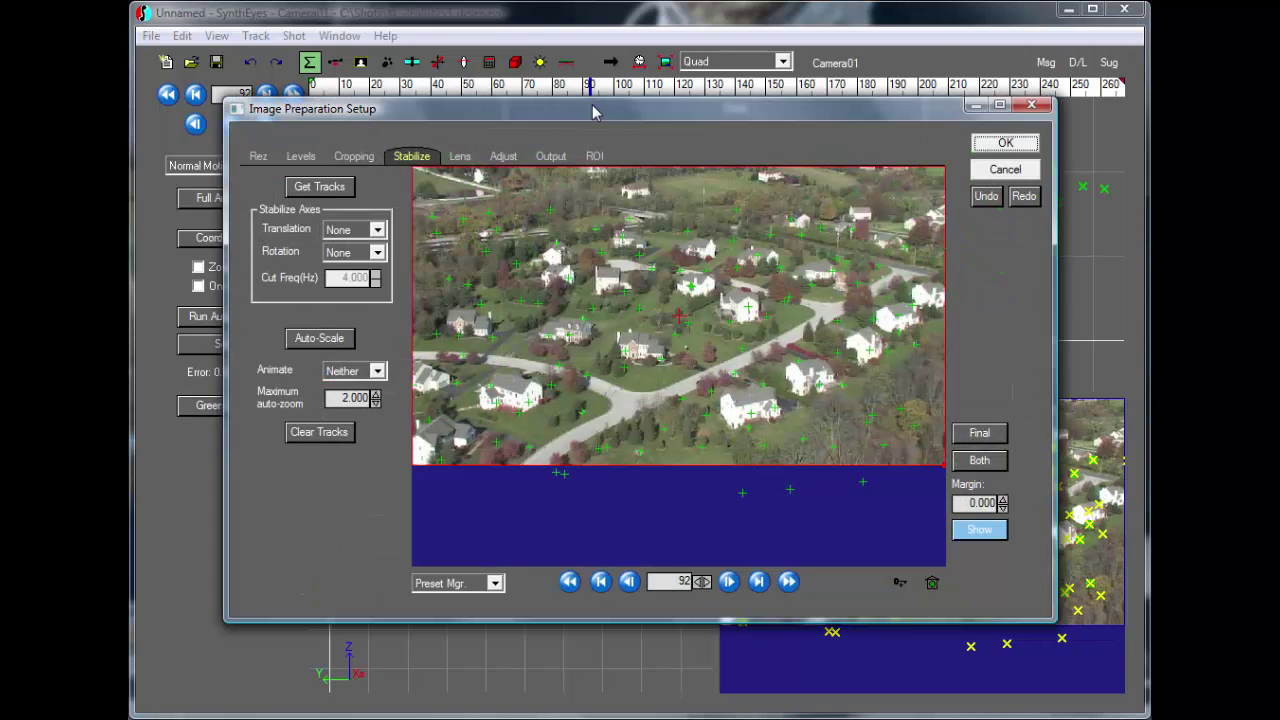
left_click_drag(575, 112, 496, 82)
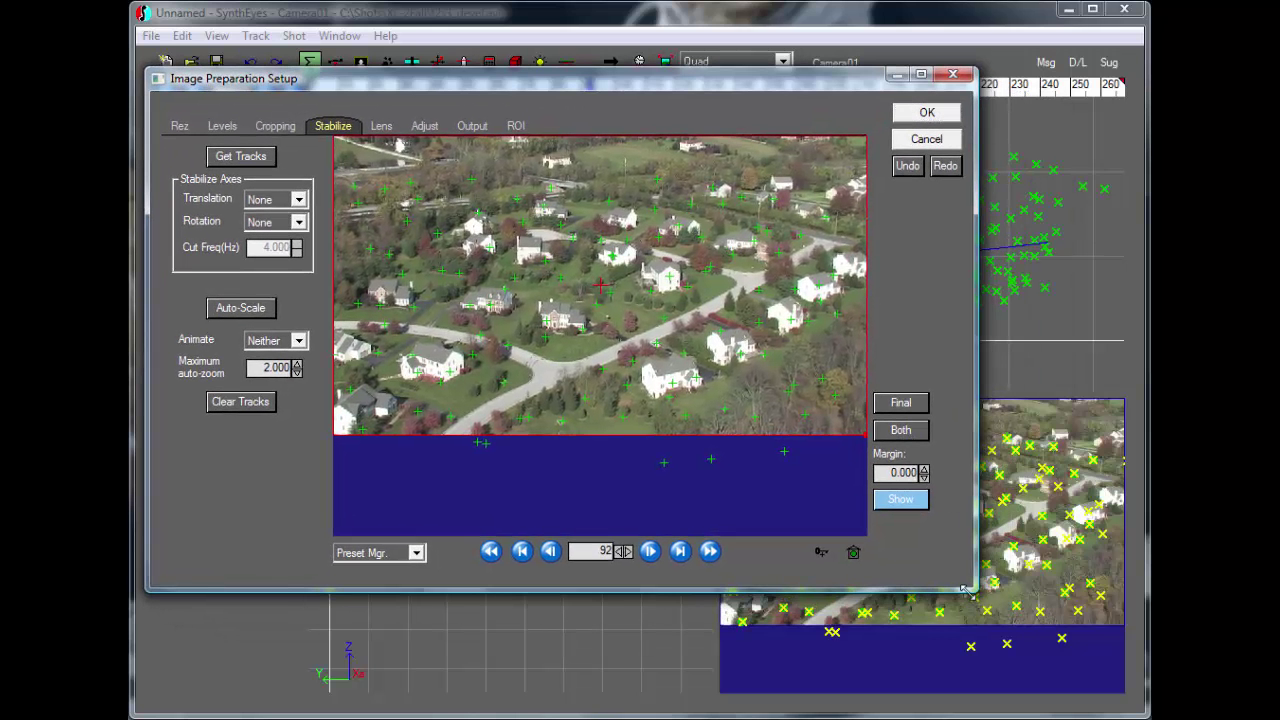
left_click_drag(968, 587, 1110, 682)
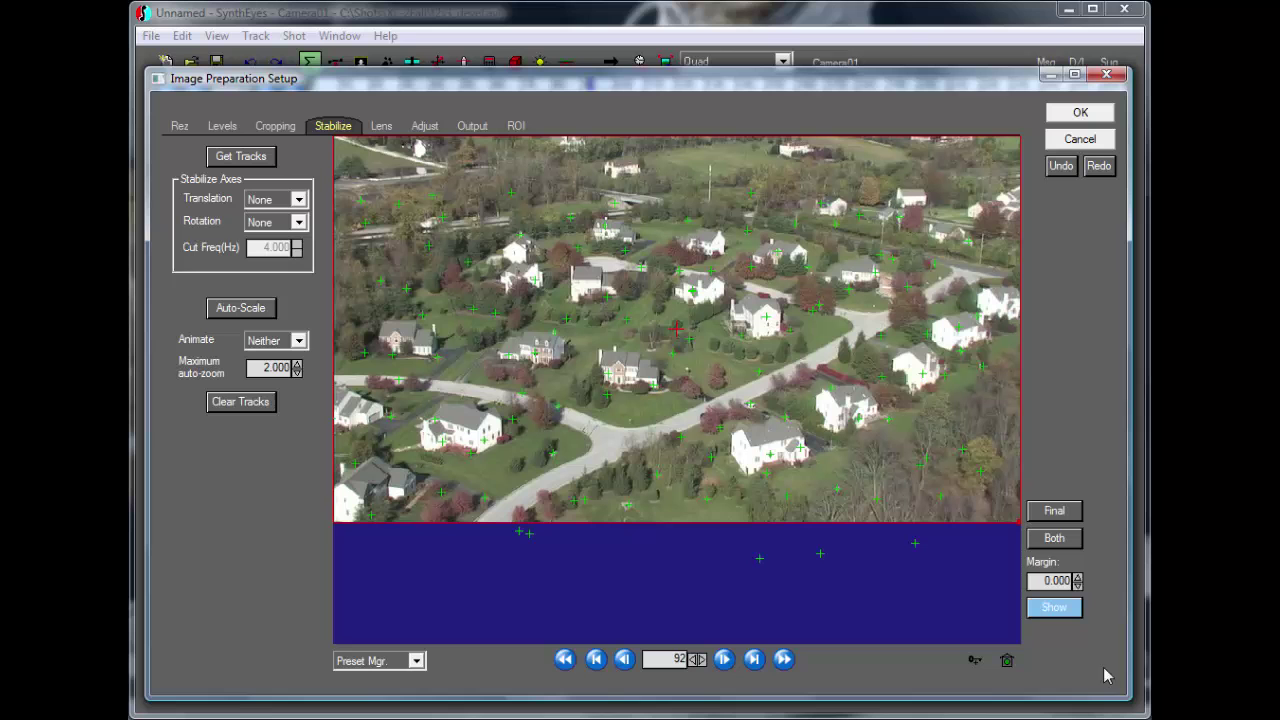
Browse the Rez, Cropping, Lens, Adjust, Output and ROI pages, ending back on Stabilize
left_click(186, 128)
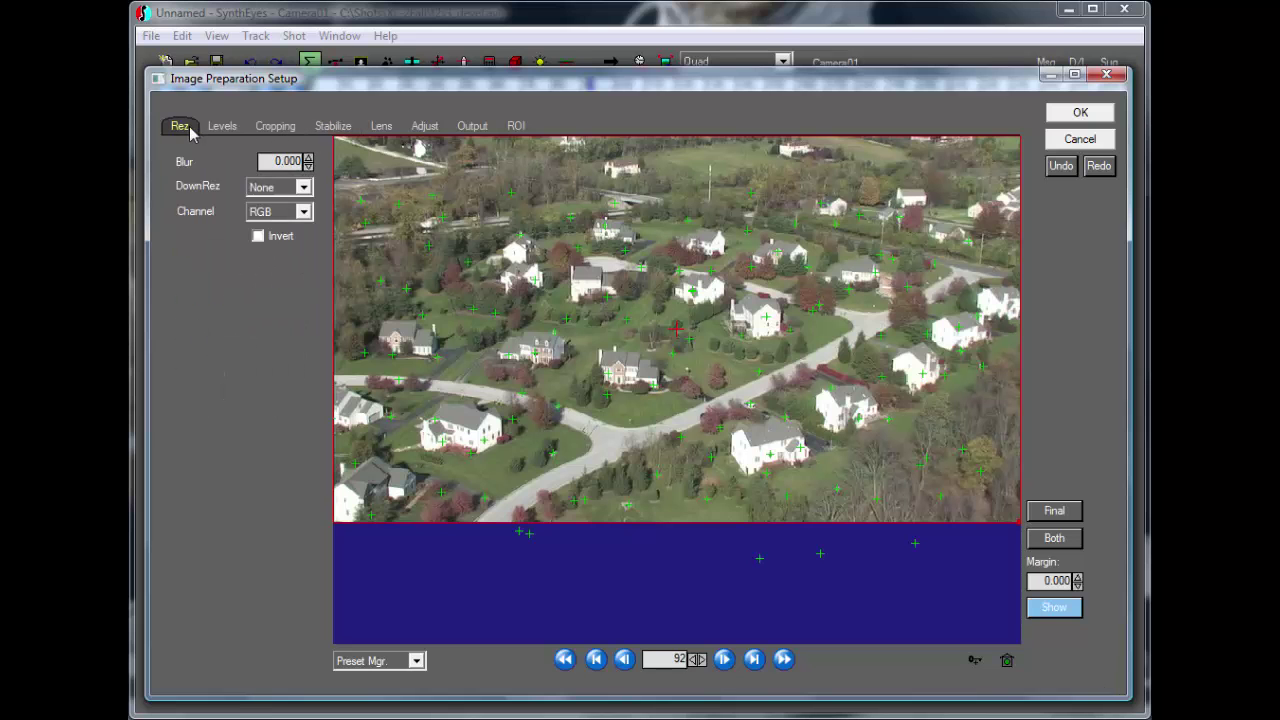
left_click(222, 126)
left_click(275, 126)
left_click(333, 126)
left_click(381, 126)
left_click(425, 126)
left_click(515, 126)
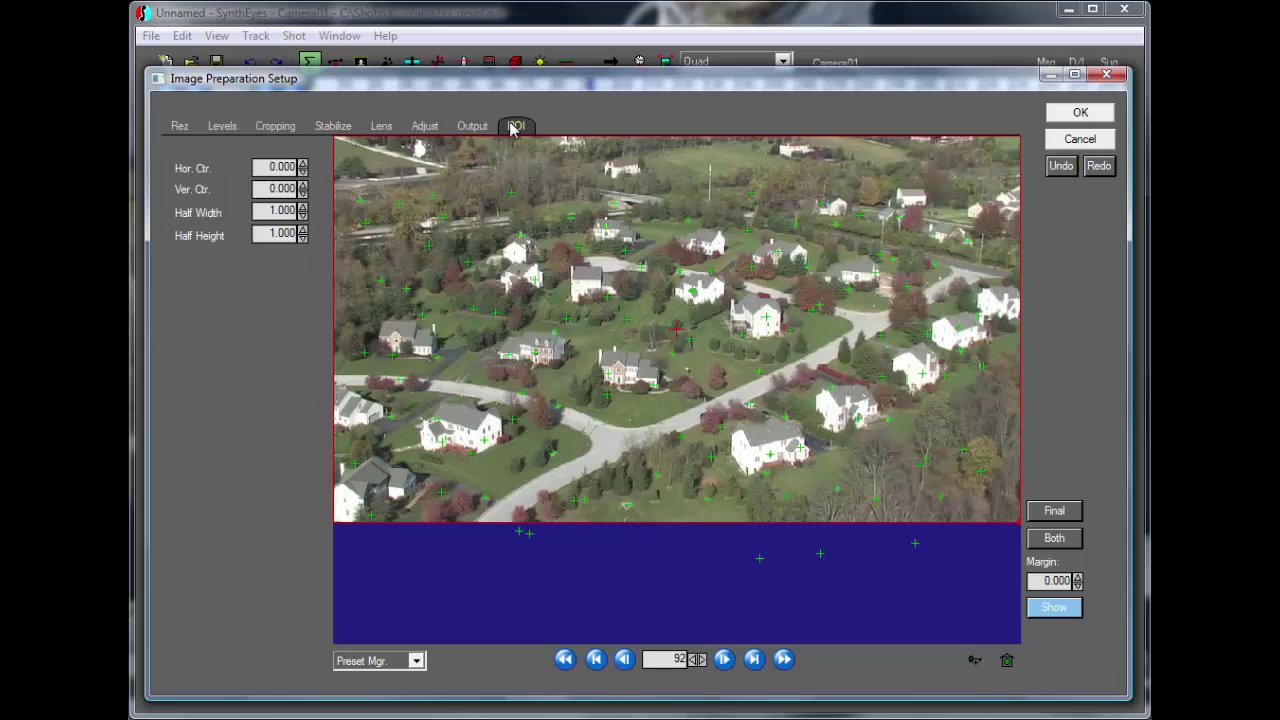
left_click(455, 128)
left_click(336, 127)
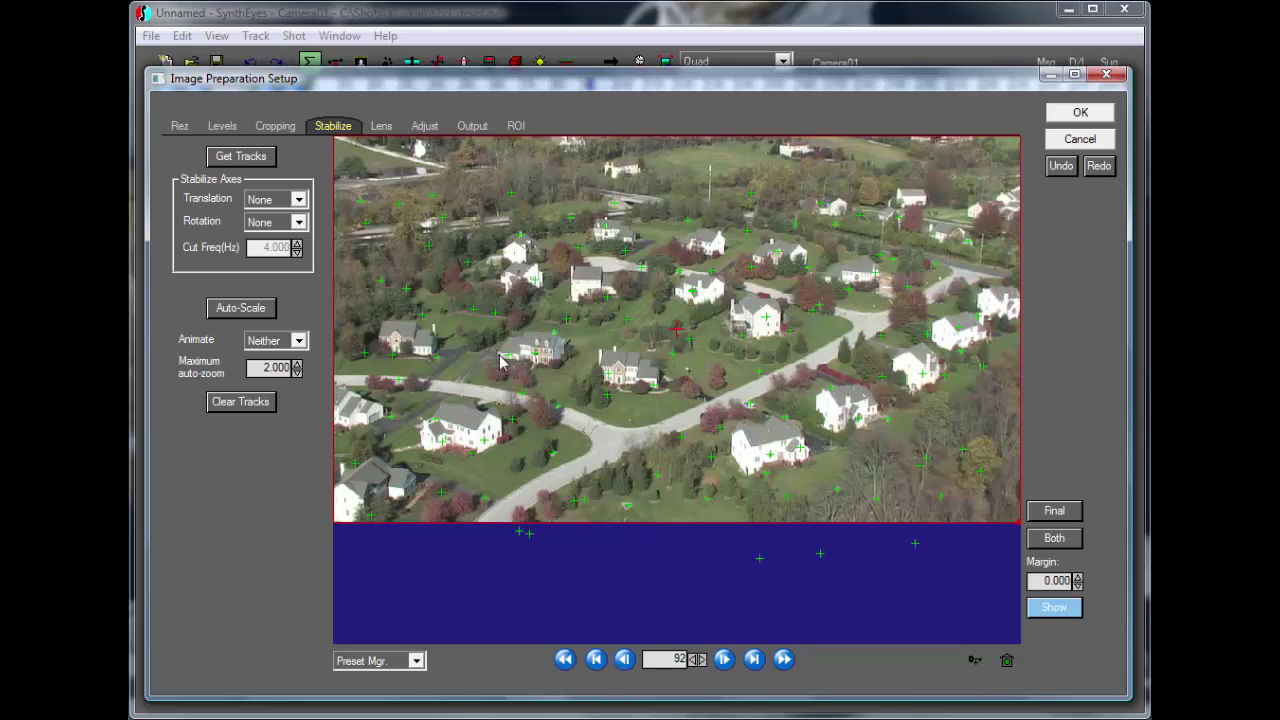
Peg translation and rotation to a lasso-selected group of centre trackers, then scrub to check
mouse_move(505, 398)
left_mouse_down()
mouse_move(630, 427)
mouse_move(696, 417)
mouse_move(778, 350)
mouse_move(580, 310)
mouse_move(531, 316)
mouse_move(479, 376)
left_mouse_up()
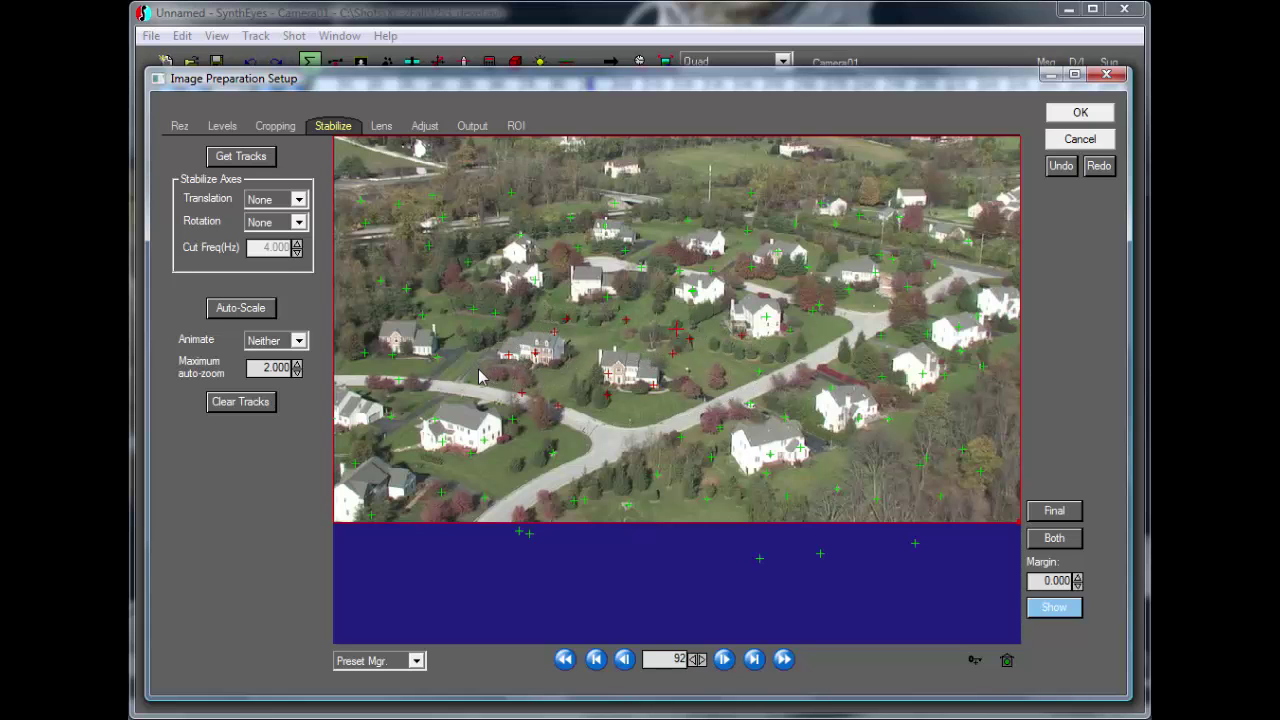
left_click(267, 213)
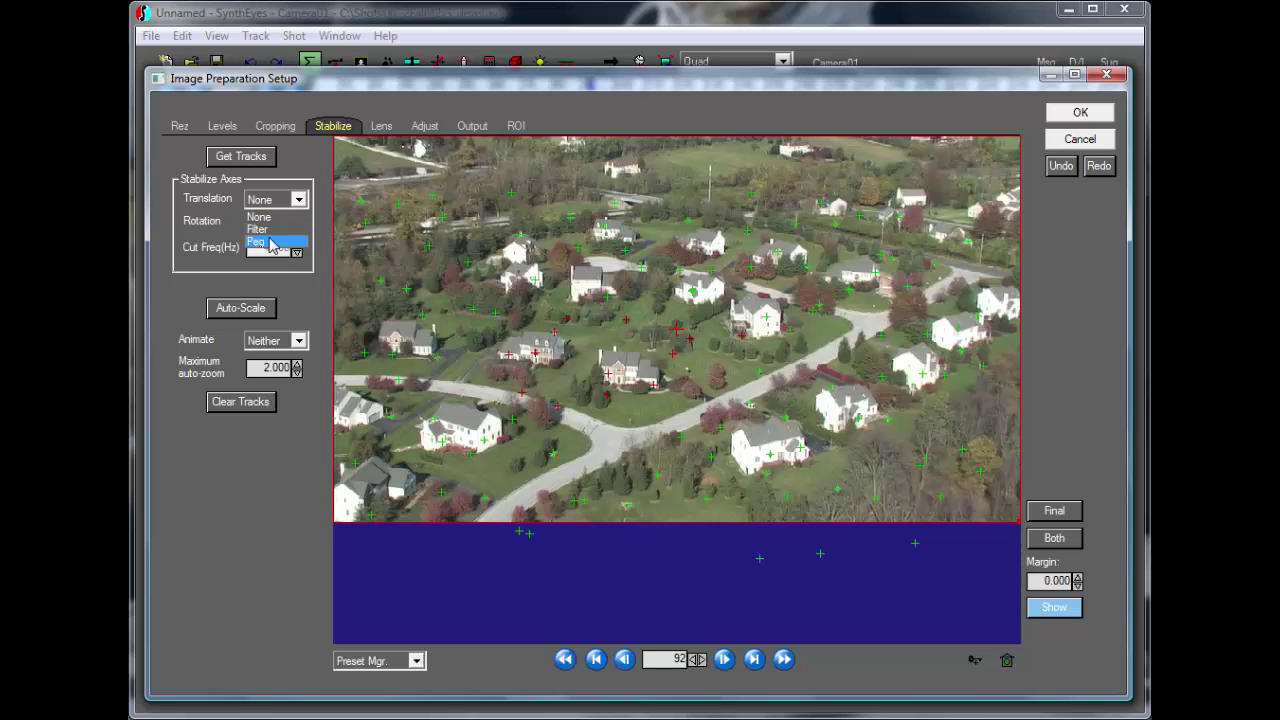
left_click(272, 243)
left_click(279, 228)
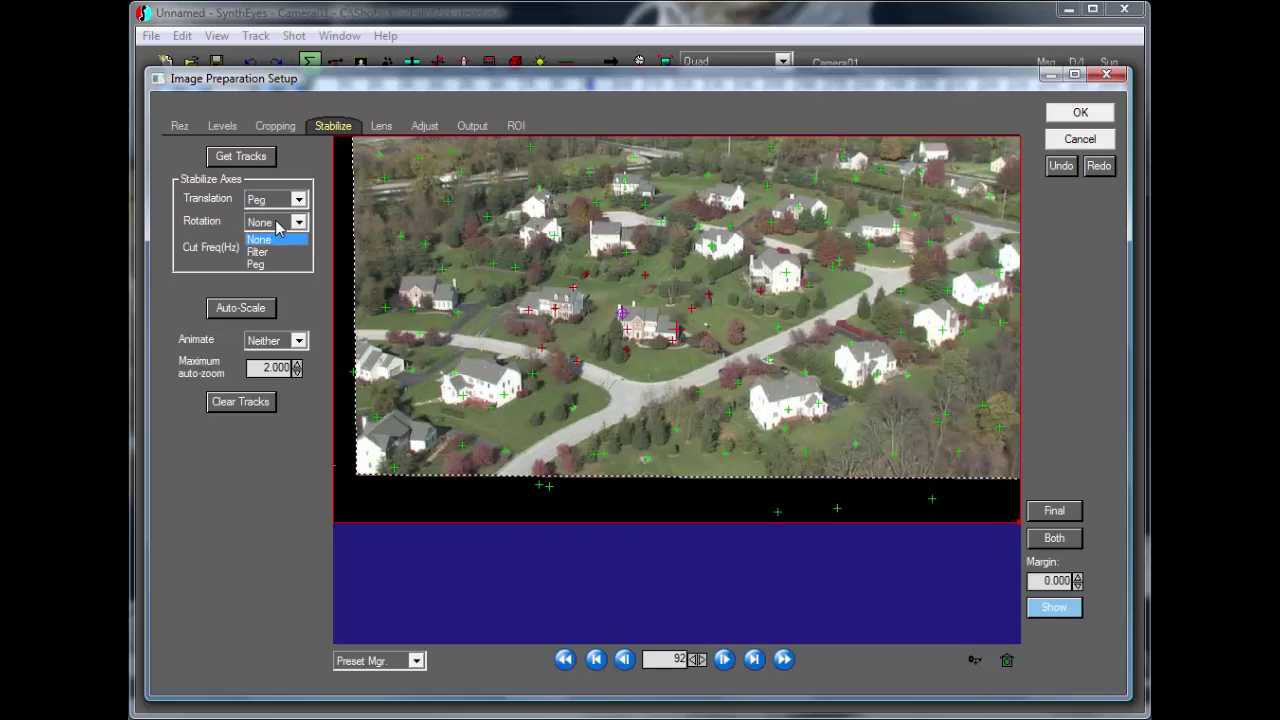
left_click(274, 261)
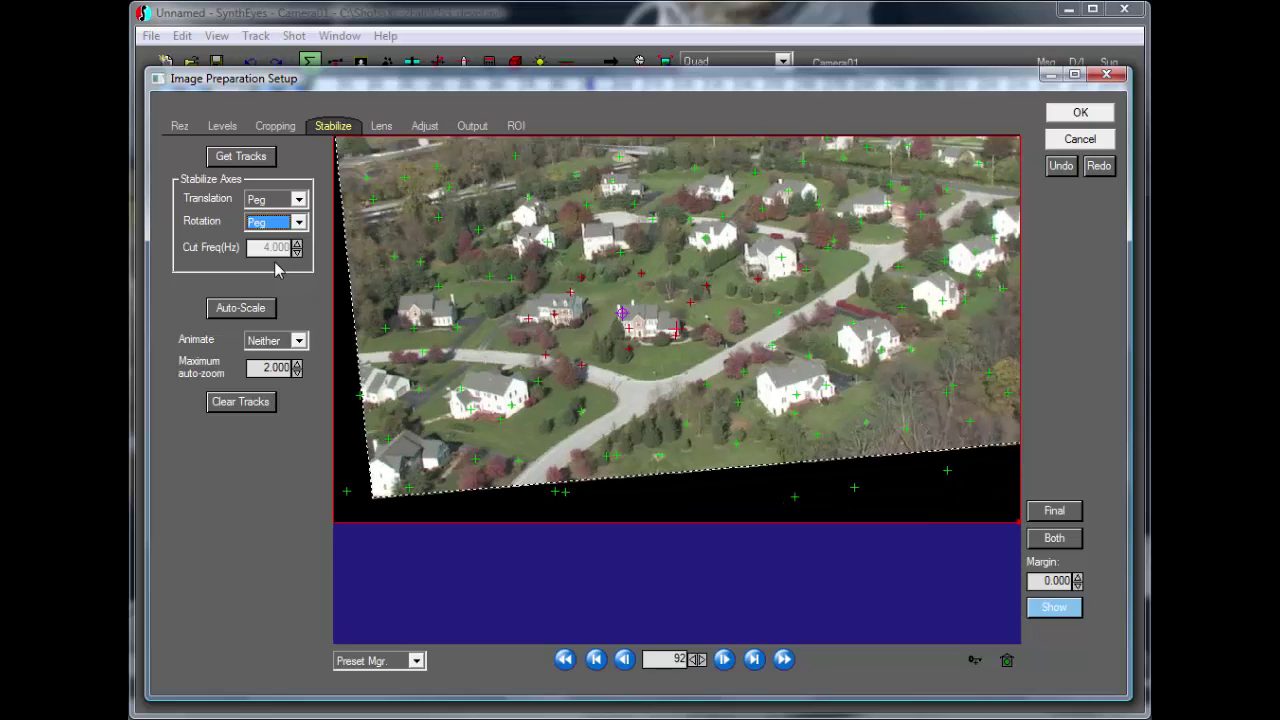
left_click_drag(695, 662, 310, 700)
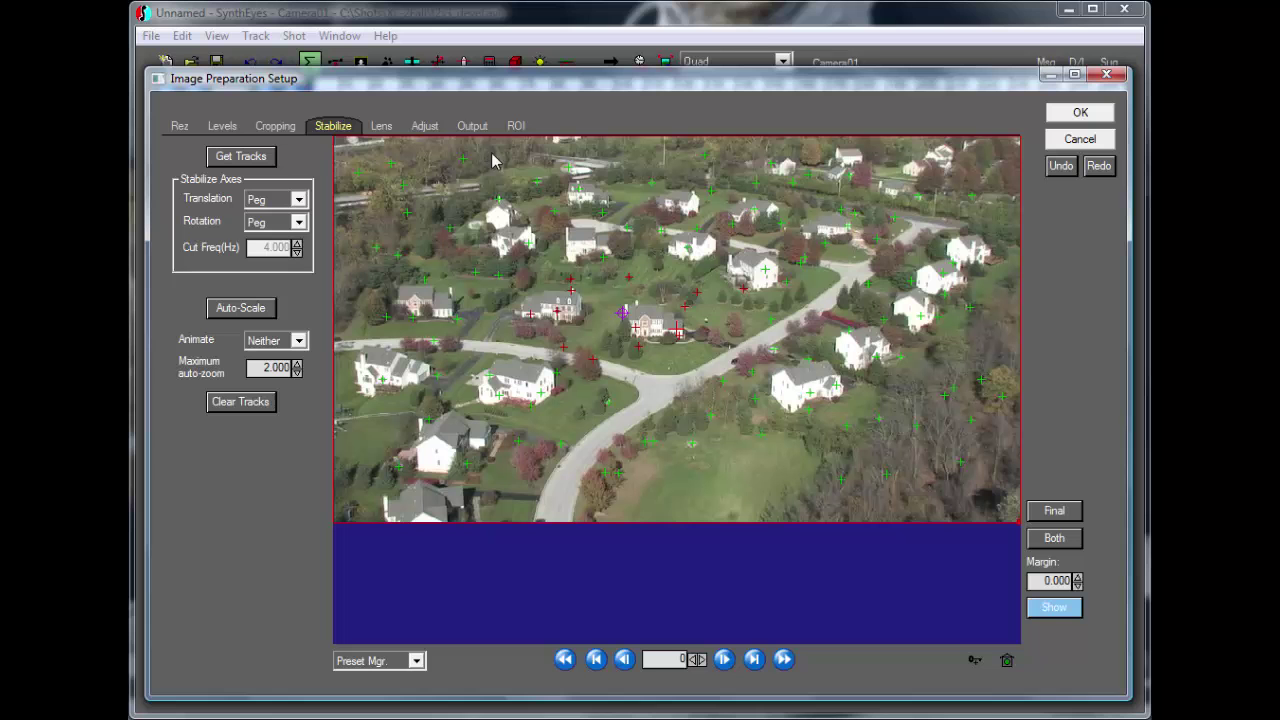
On the last frame, keyframe Delta Rot -15.6 and Delta U/V 0.028/0.014 on the Adjust page
left_click(424, 126)
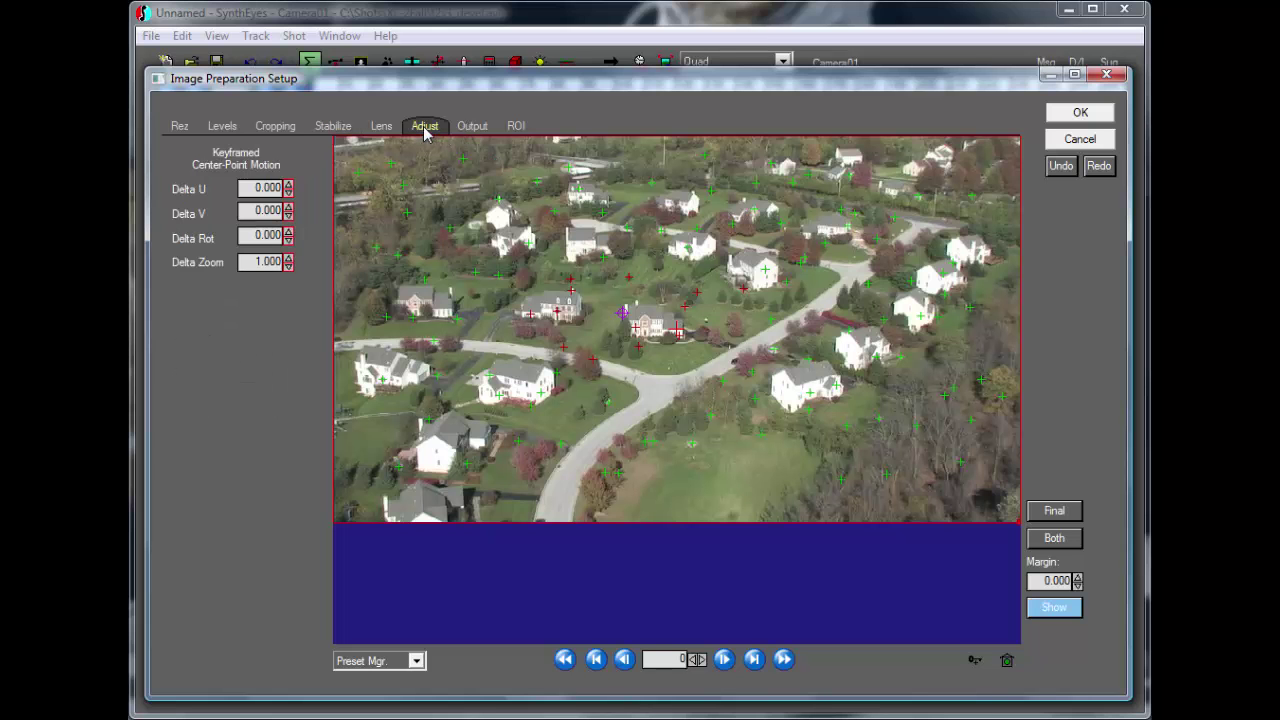
left_click(784, 659)
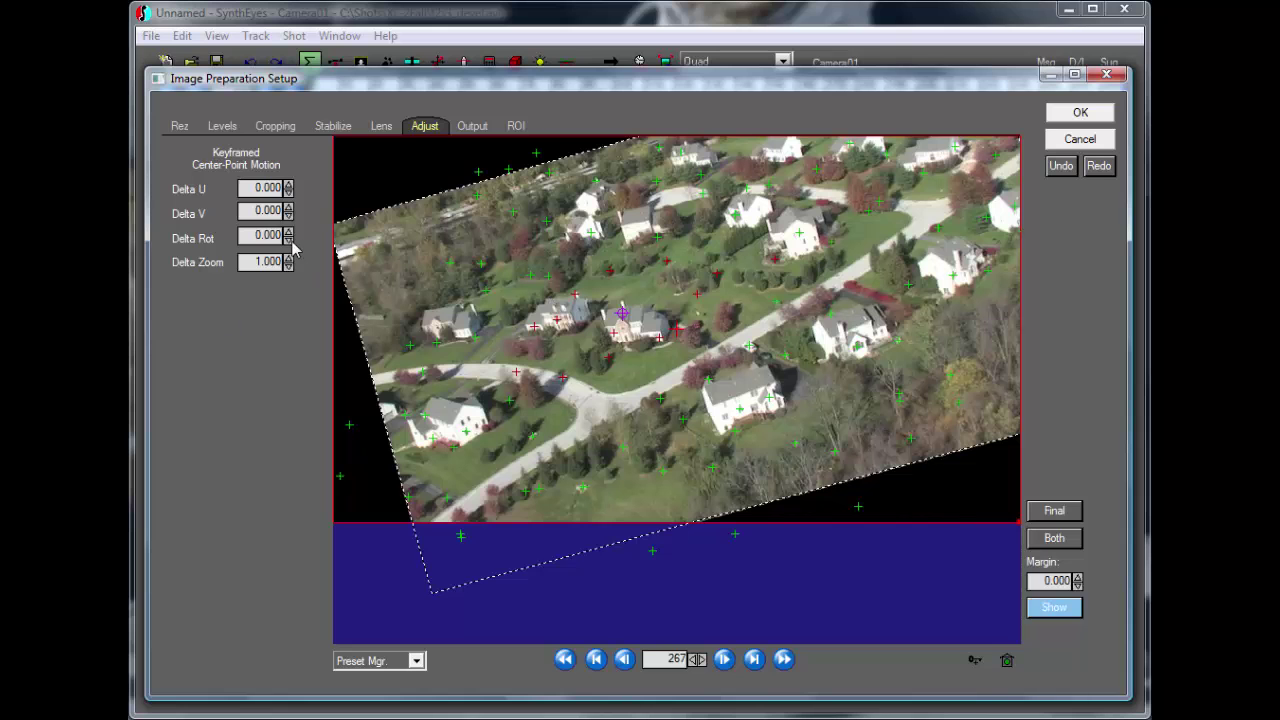
left_click(975, 660)
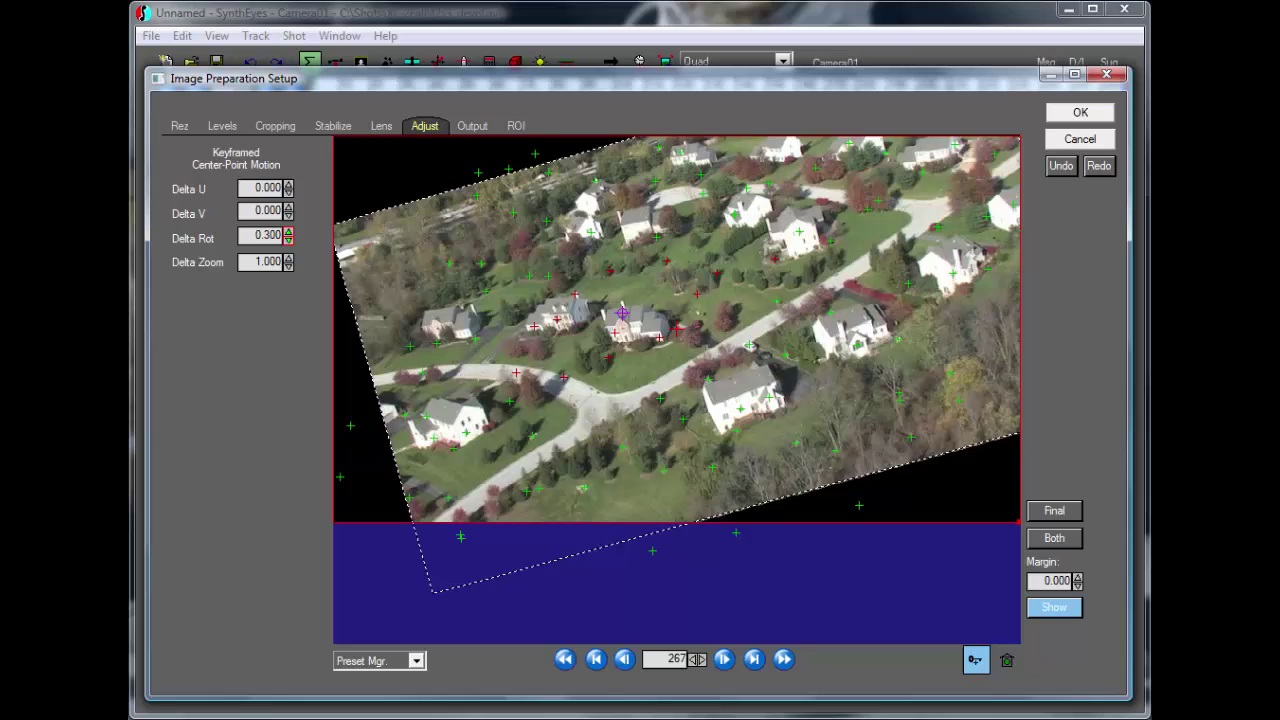
mouse_move(288, 235)
left_mouse_down()
mouse_move(288, 271)
mouse_move(292, 235)
left_mouse_up()
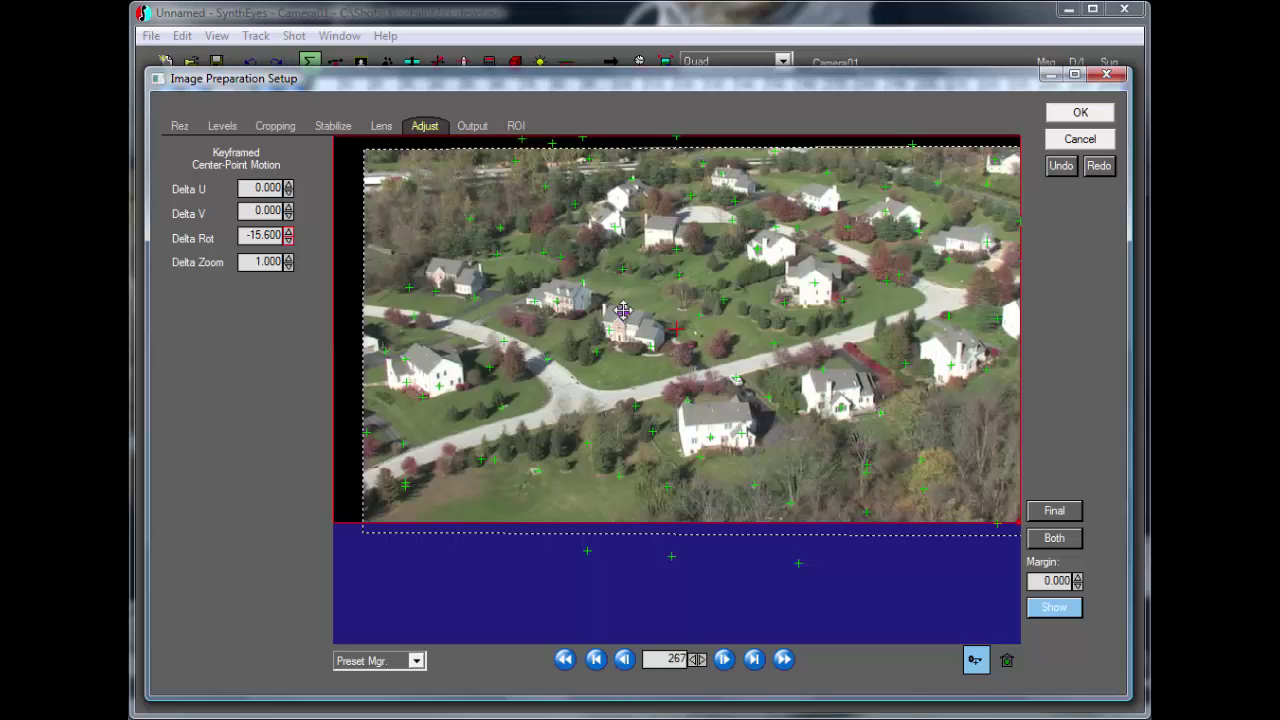
left_click_drag(799, 593, 772, 579)
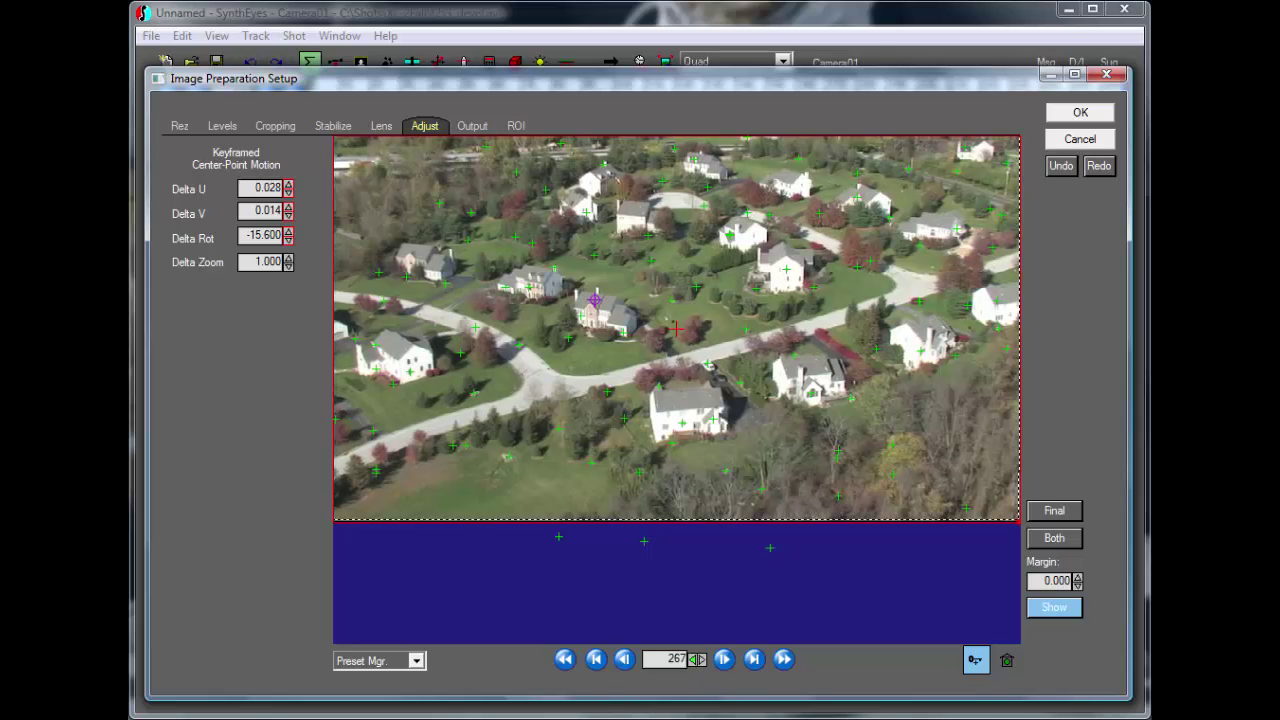
left_click_drag(697, 659, 752, 659)
Accept the image preparation changes, flush the cached frames, and start playback
left_click(1066, 118)
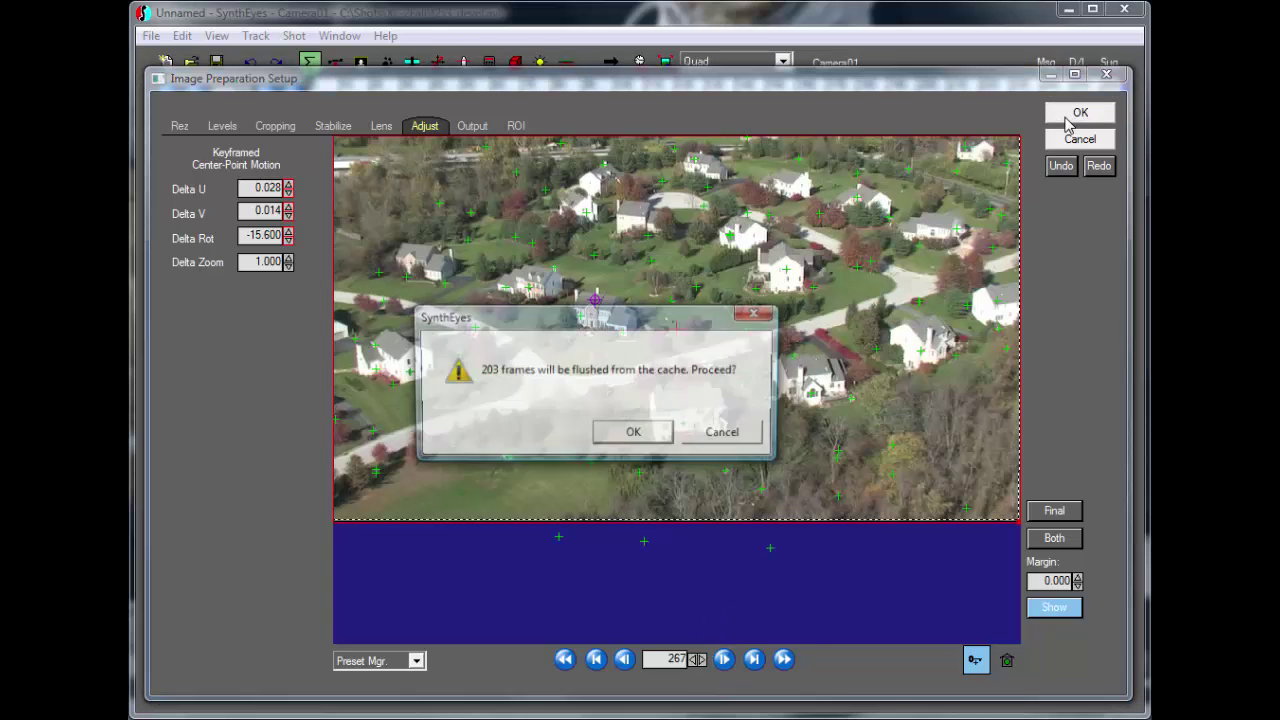
left_click(618, 441)
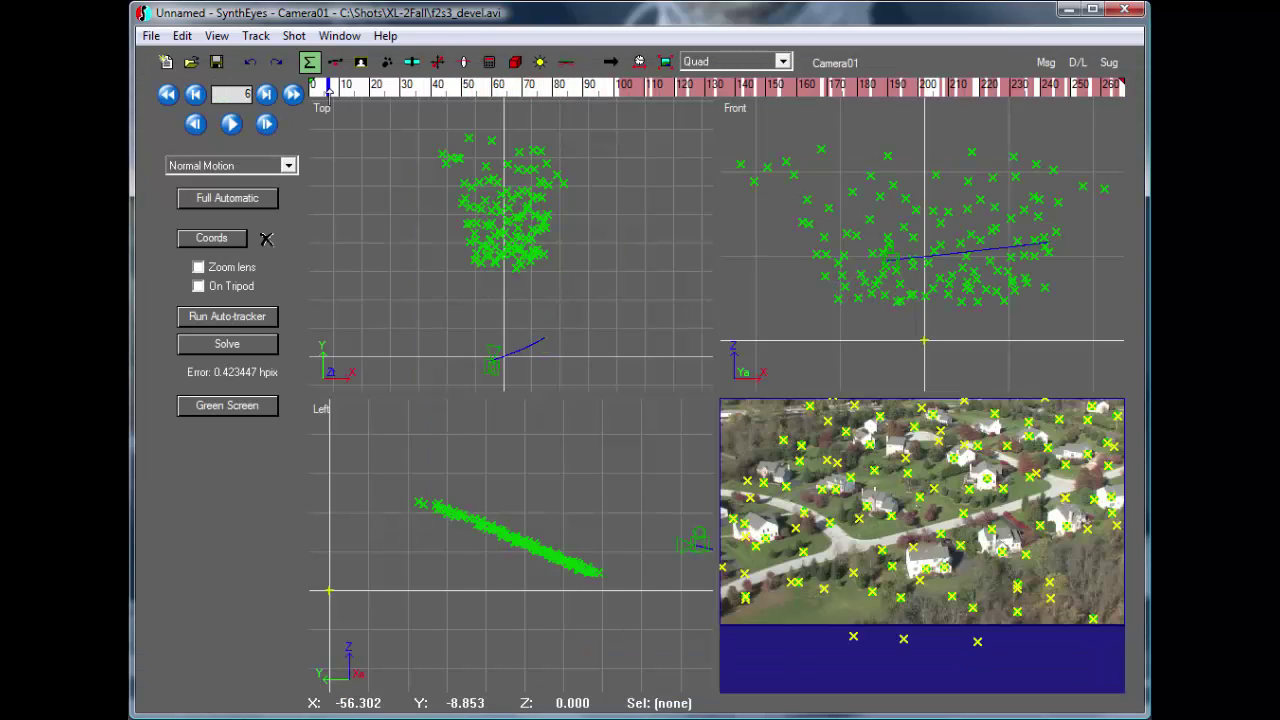
left_click(230, 124)
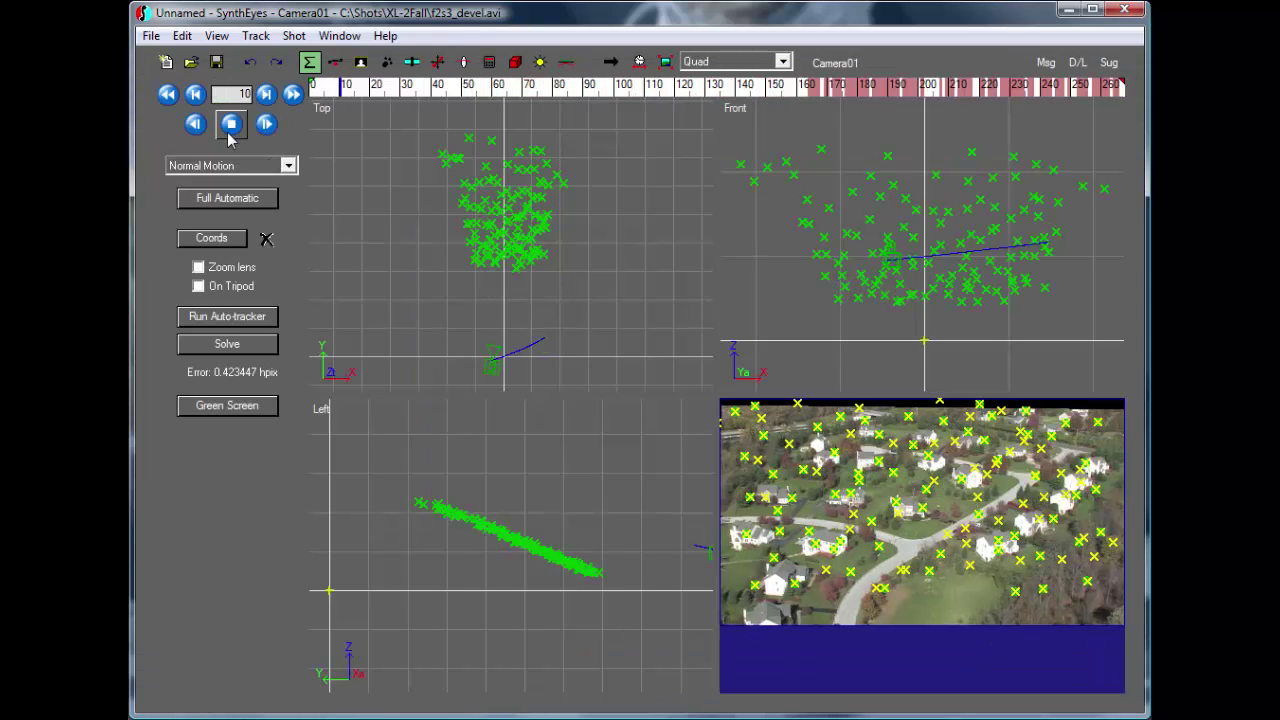
Switch to the single camera view and stop playback at frame 39
left_click(735, 61)
left_click(722, 77)
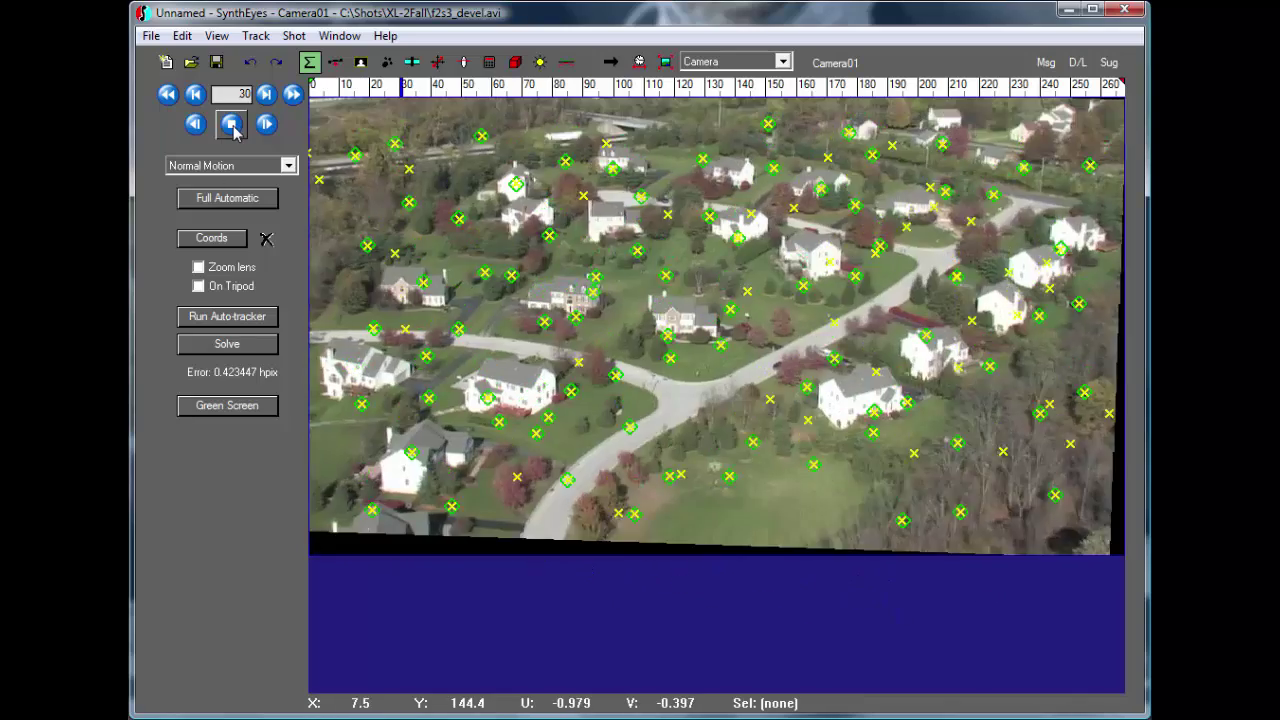
left_click(232, 124)
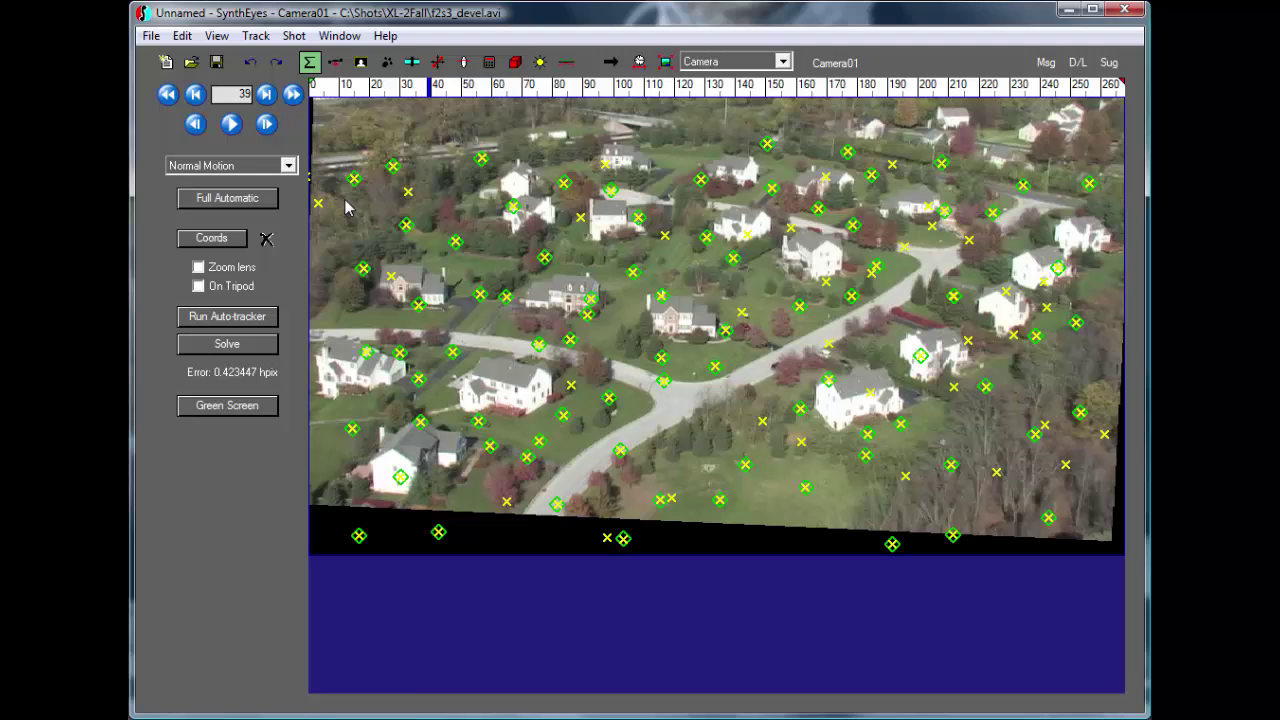
Auto-Scale the stabilization to a 1.436 zoom and set the Final preview to Padded
key("p")
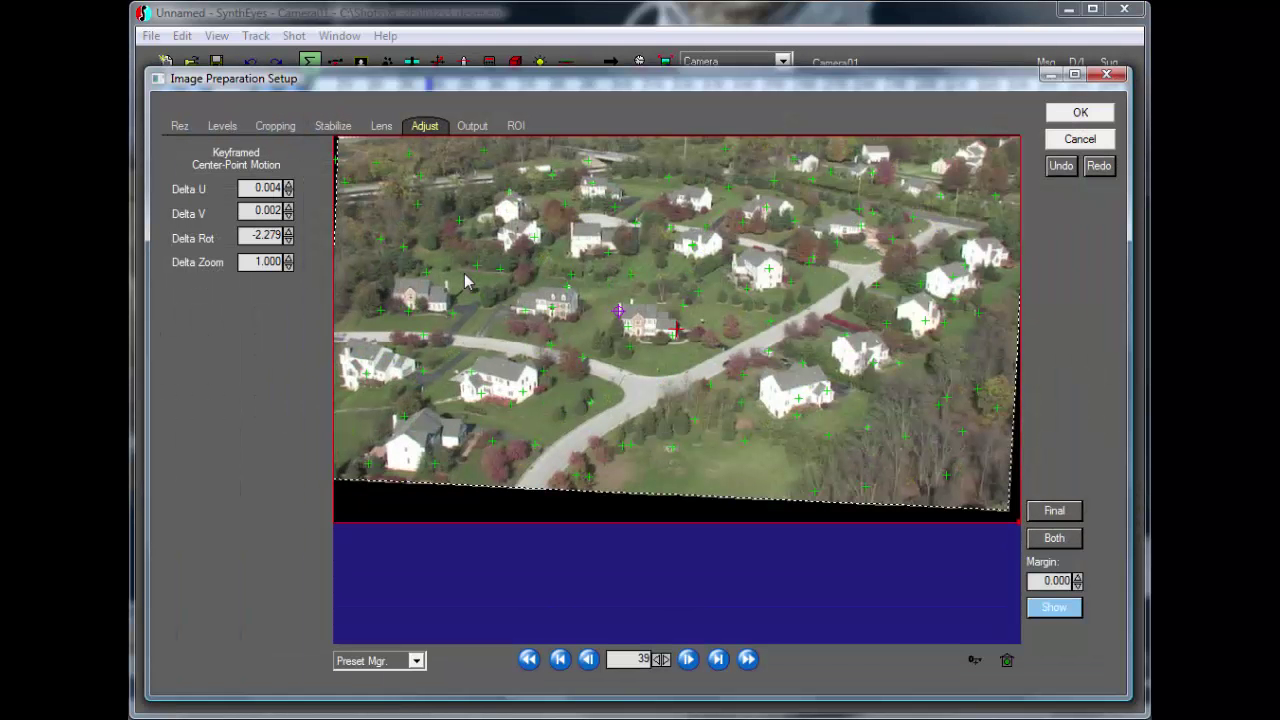
left_click(334, 127)
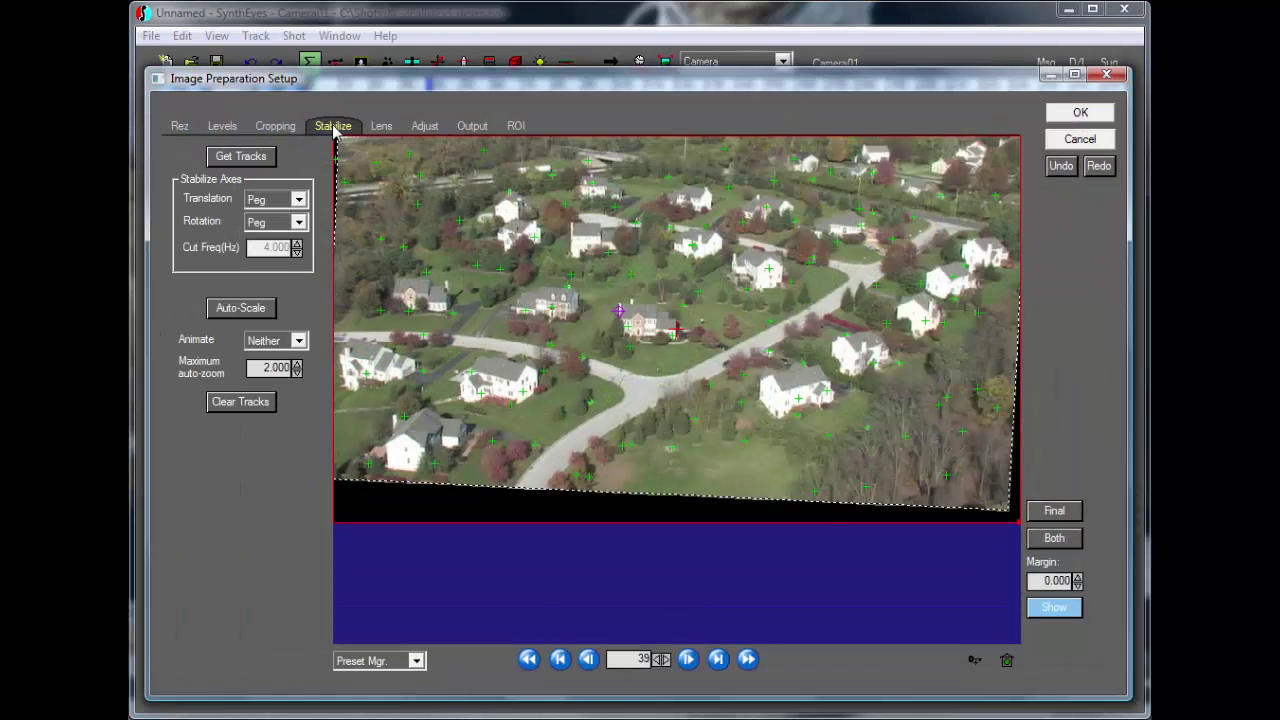
left_click(249, 312)
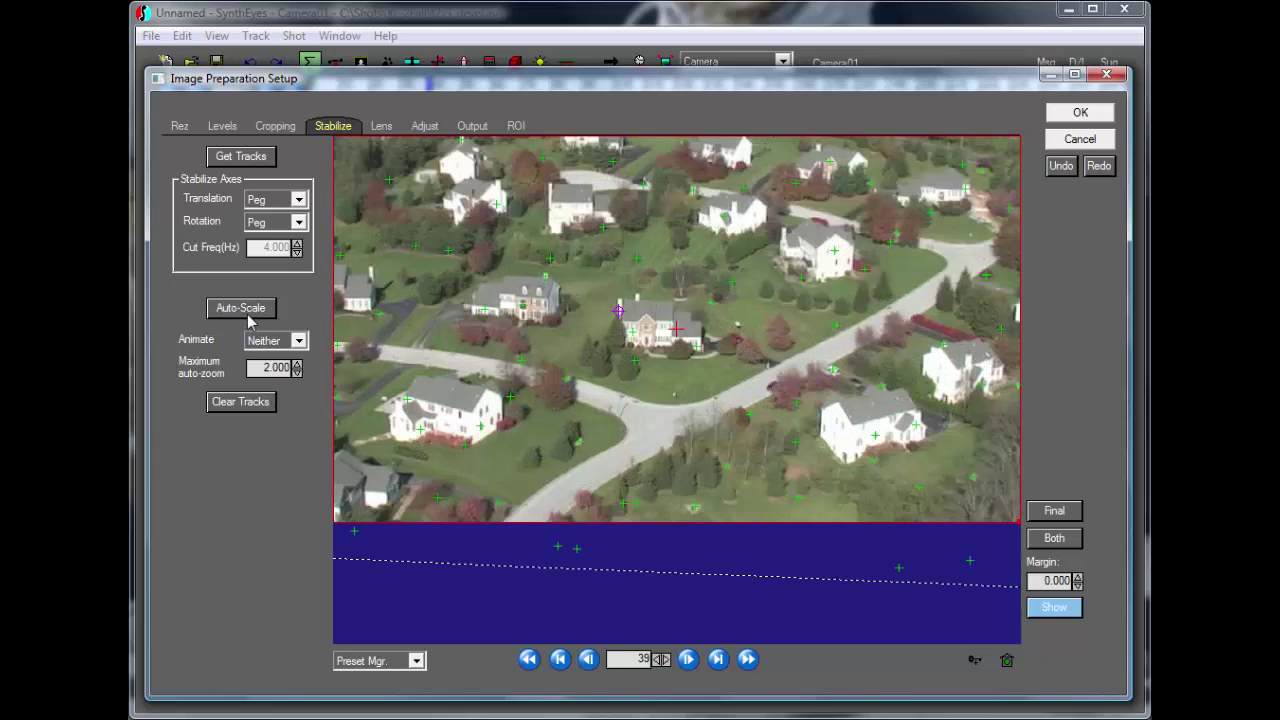
left_click(430, 127)
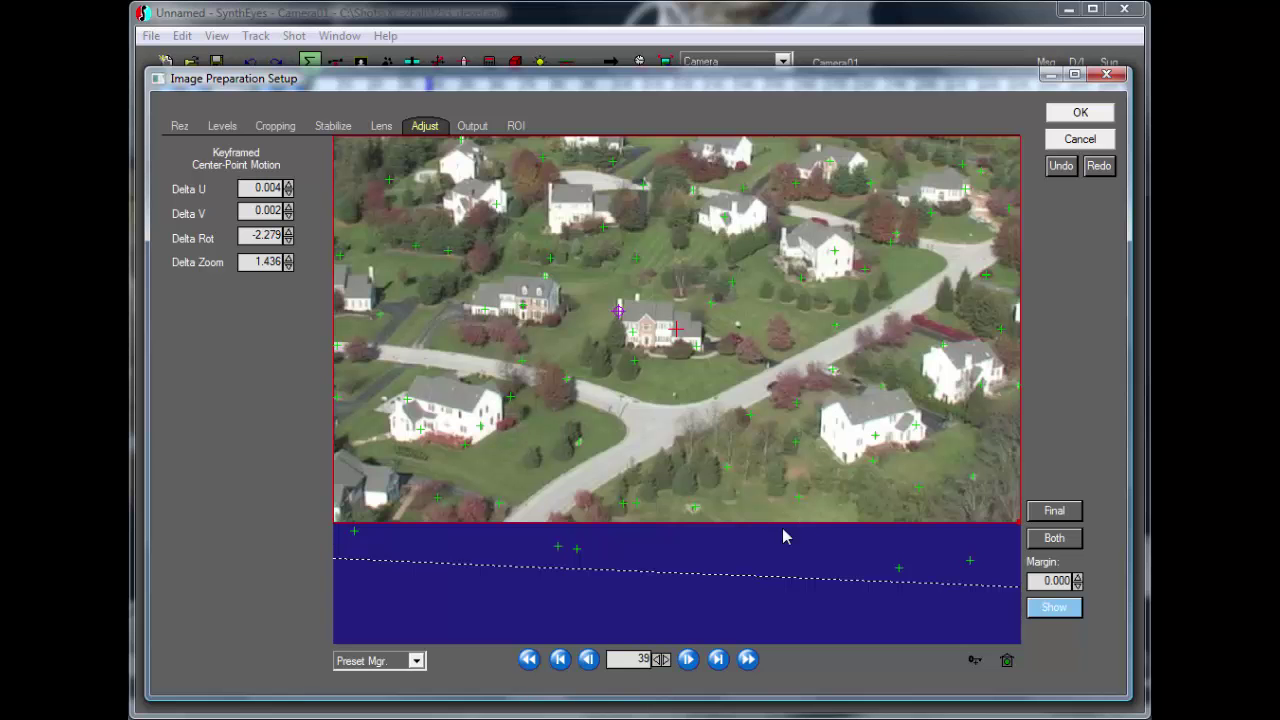
left_click(1040, 512)
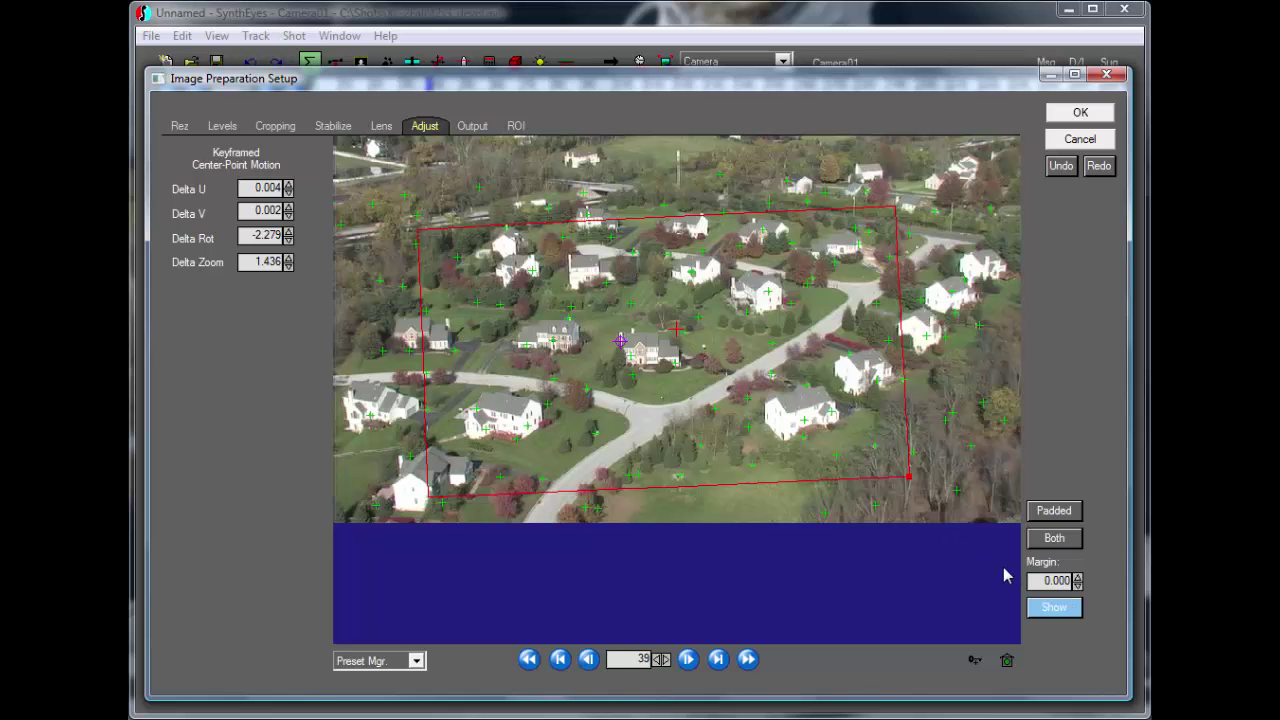
Set the Margin to 0.030 and scrub the shot back to frame 0
left_click(1078, 580)
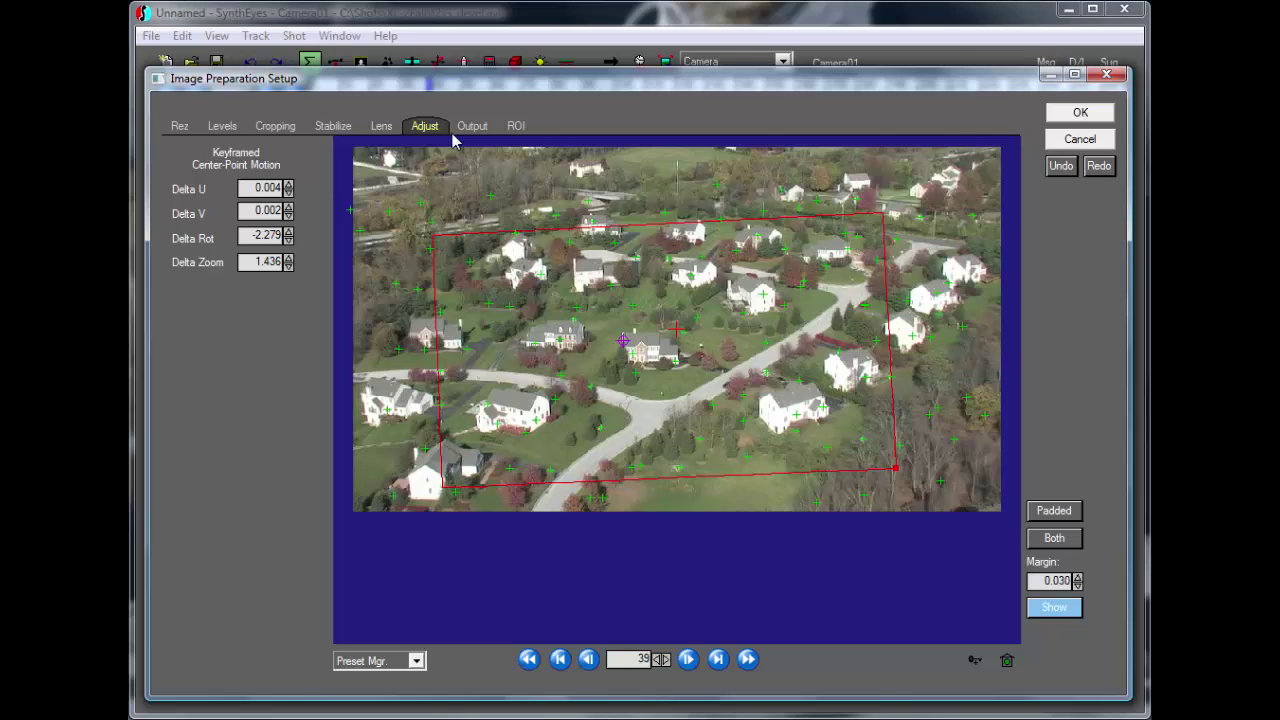
left_click_drag(660, 660, 660, 659)
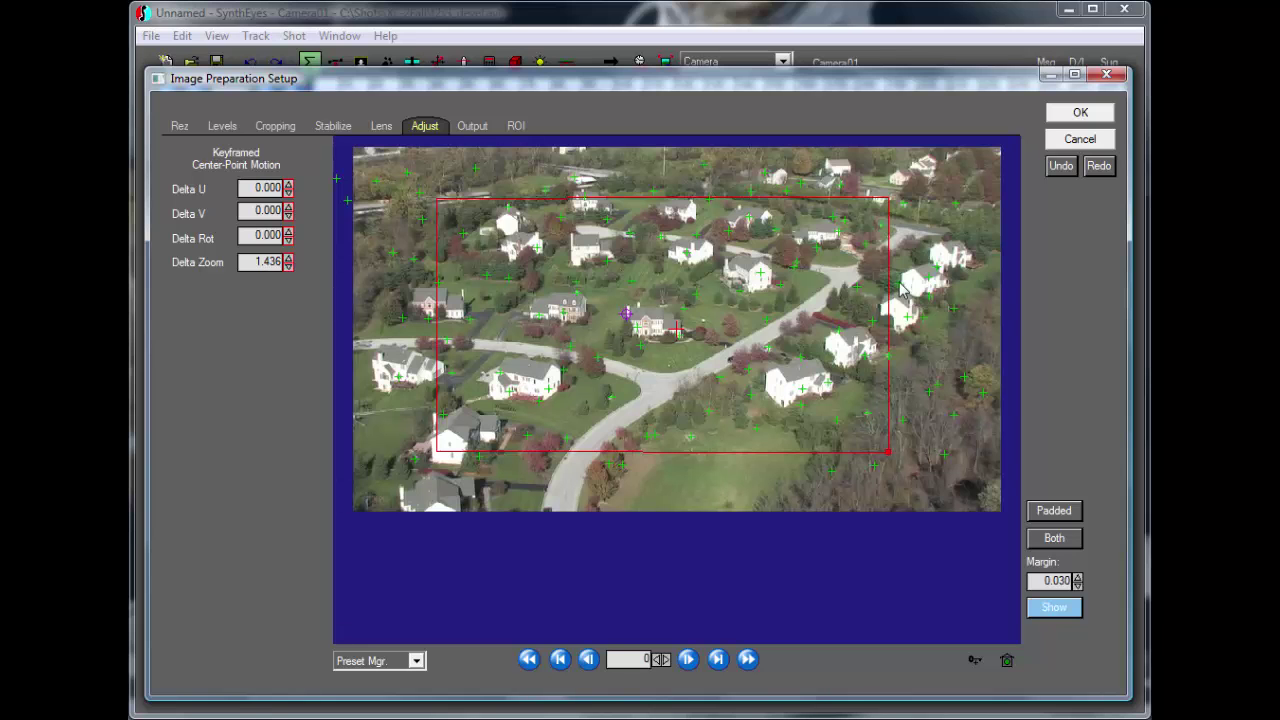
Apply the stabilization, confirm the cache flush, and play the shot
left_click(1062, 116)
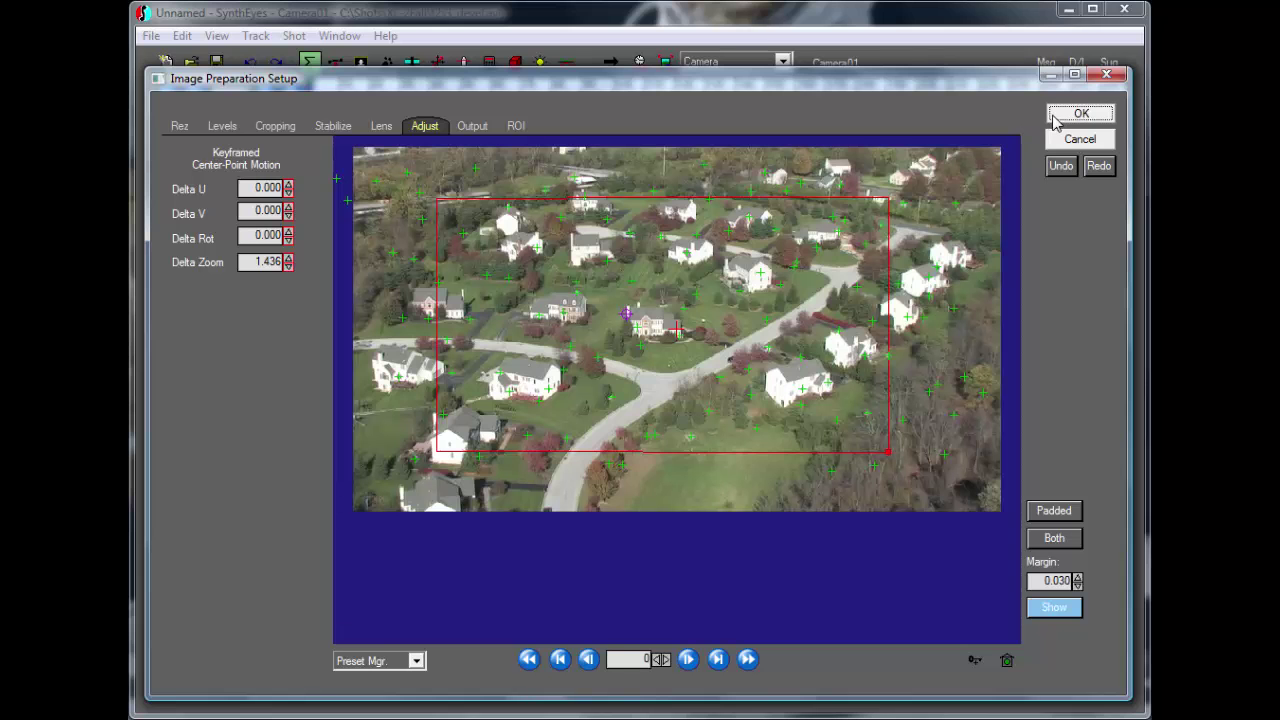
left_click(661, 438)
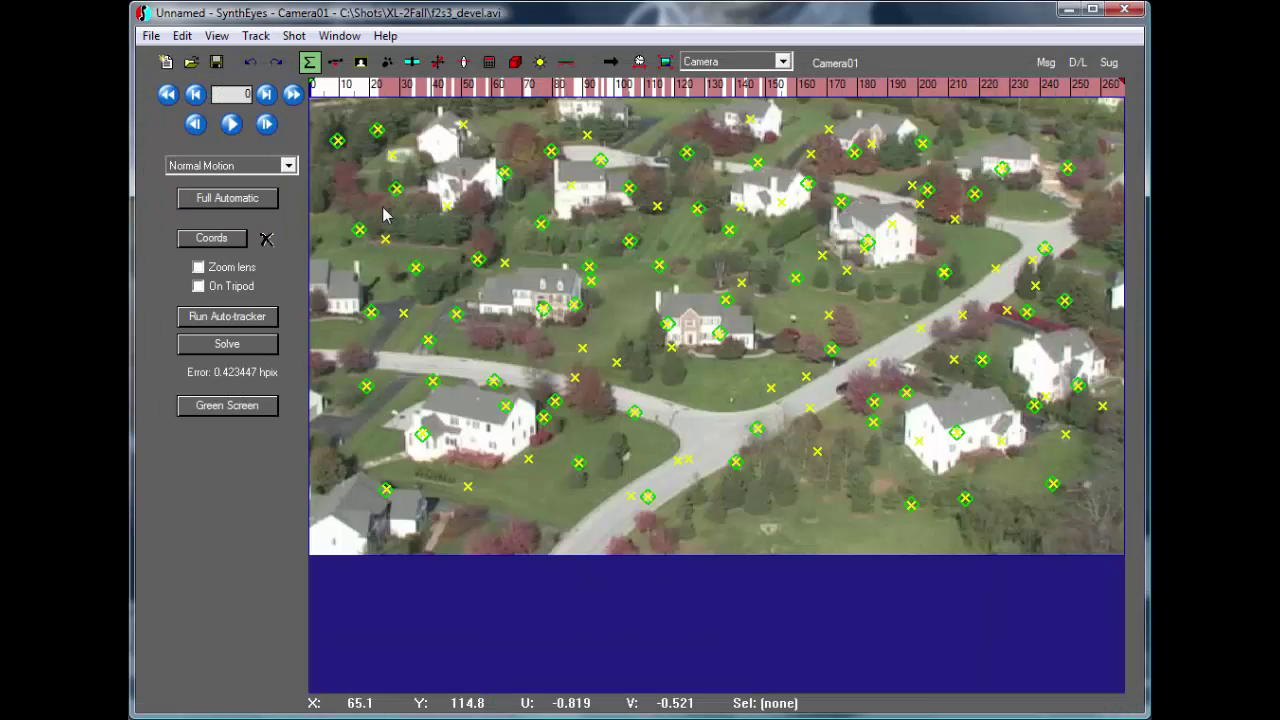
left_click(231, 124)
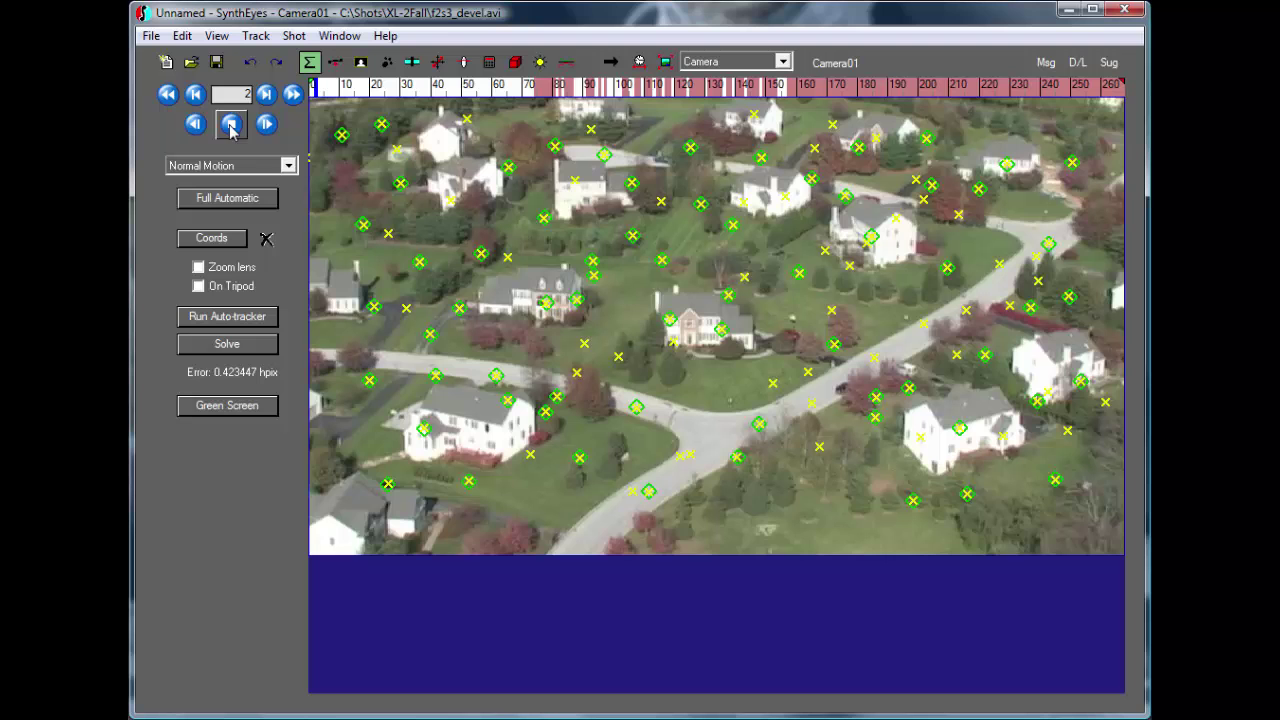
Hide Camera01's trackers, stop at frame 133, and reopen Image Preparation
left_click(216, 35)
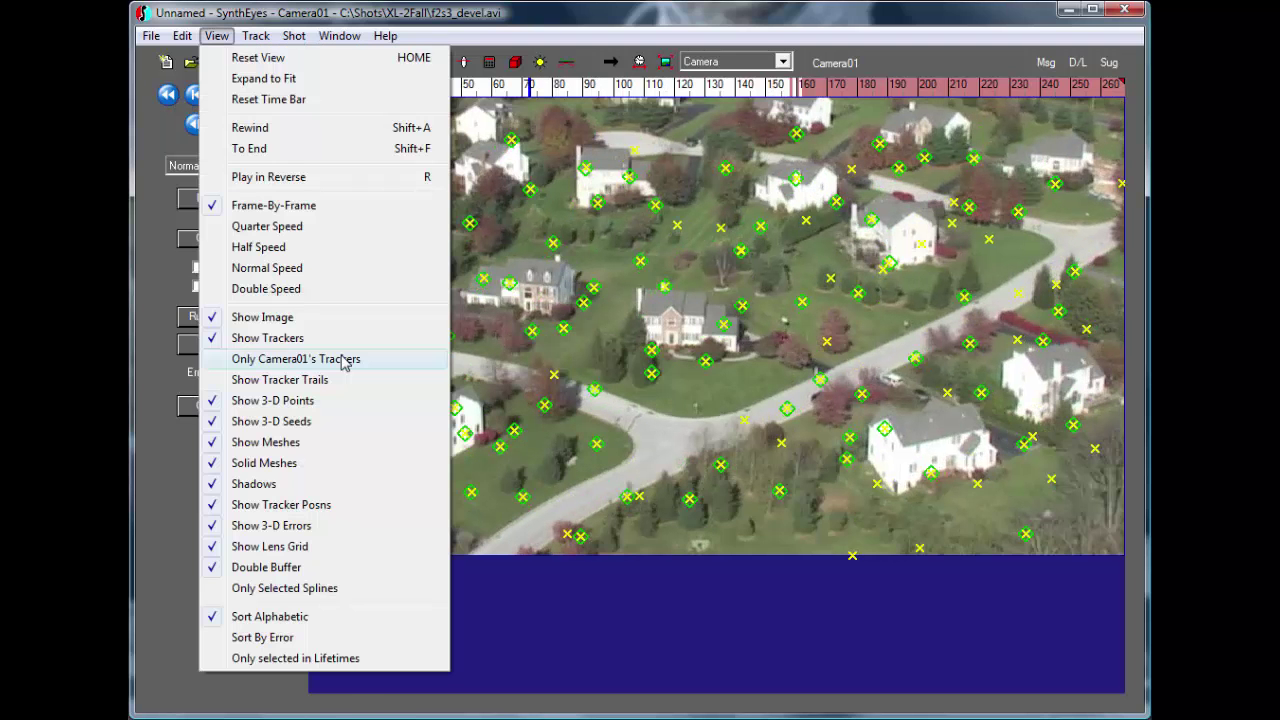
left_click(342, 359)
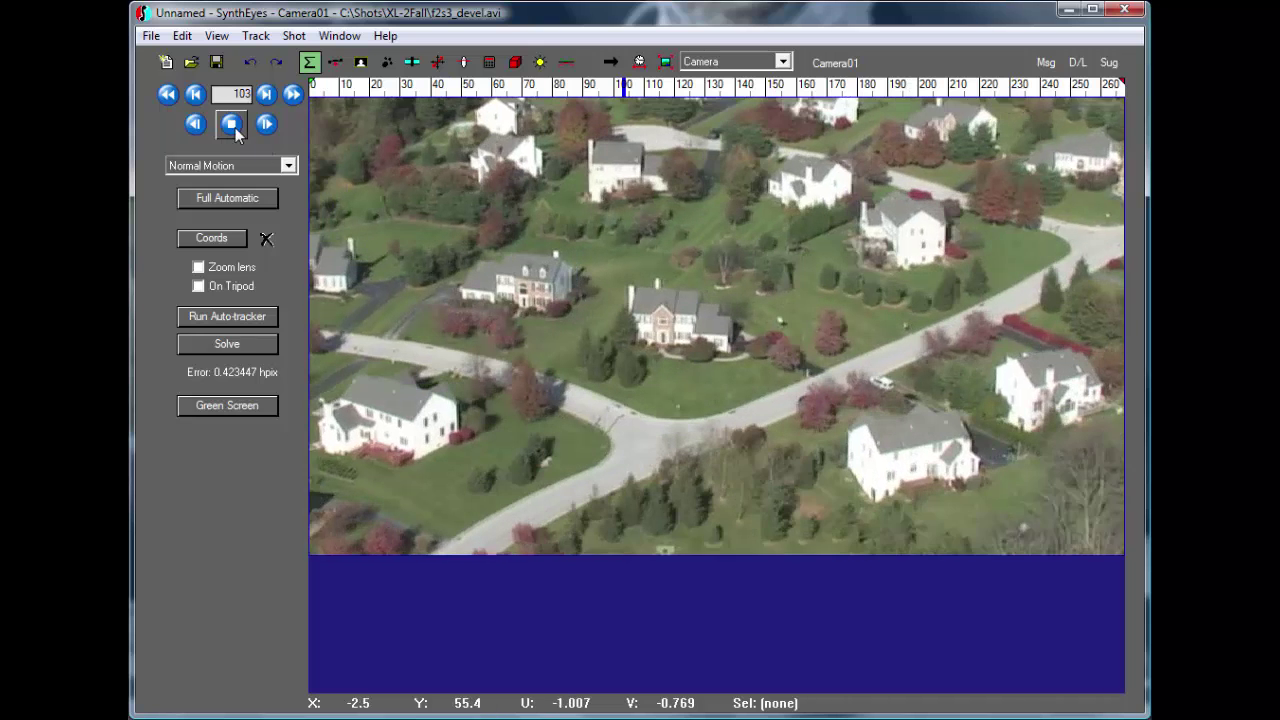
left_click(233, 125)
key("p")
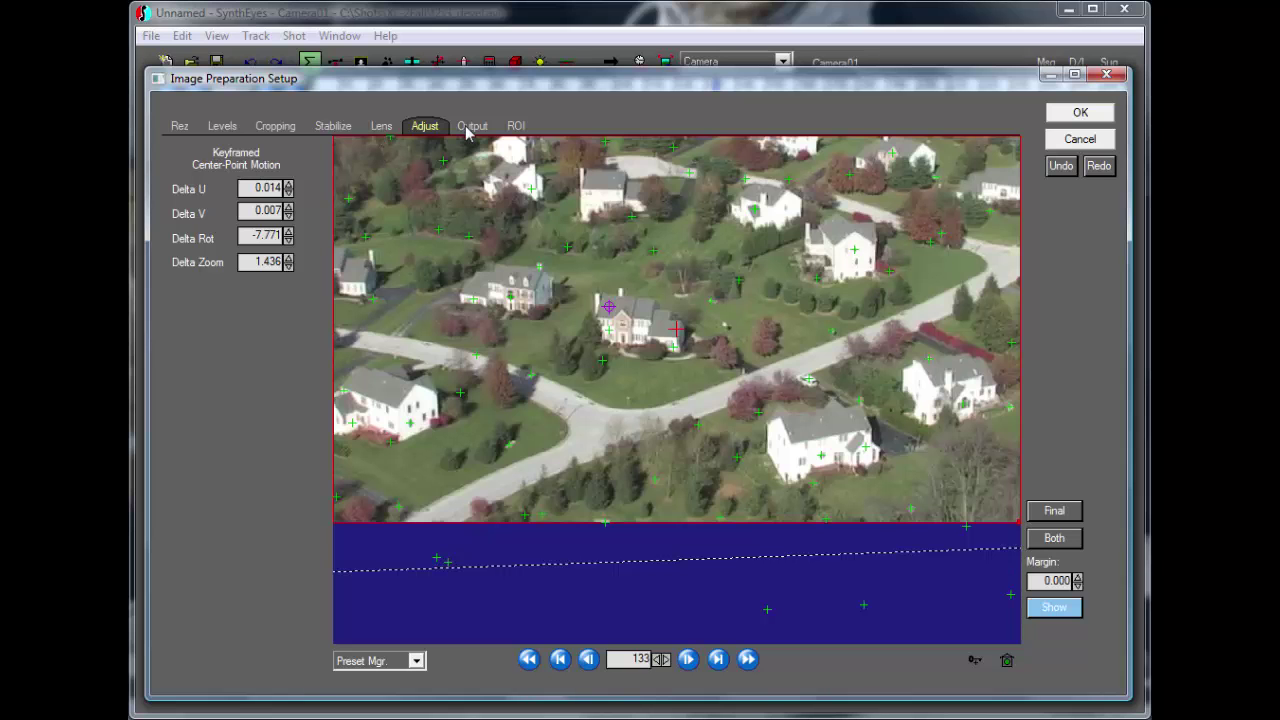
Show the output resampling page with the preview set to Padded, outlining the crop at 720×480
left_click(388, 128)
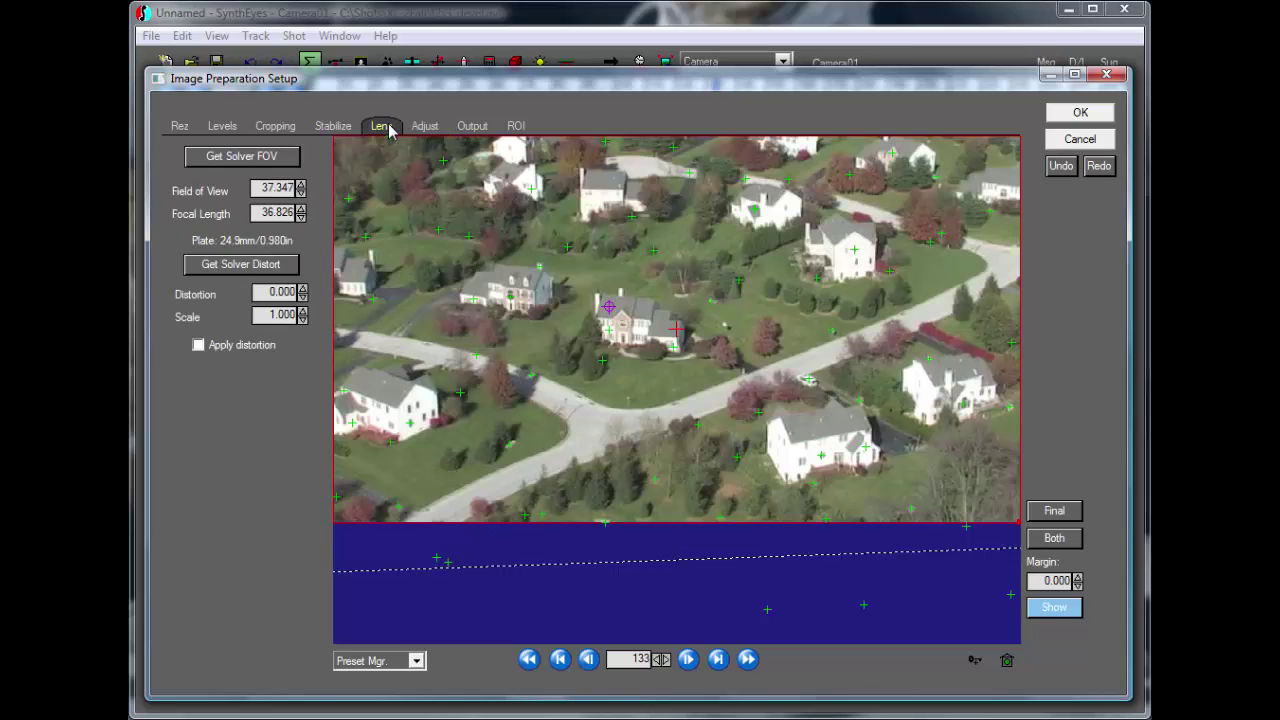
left_click(474, 126)
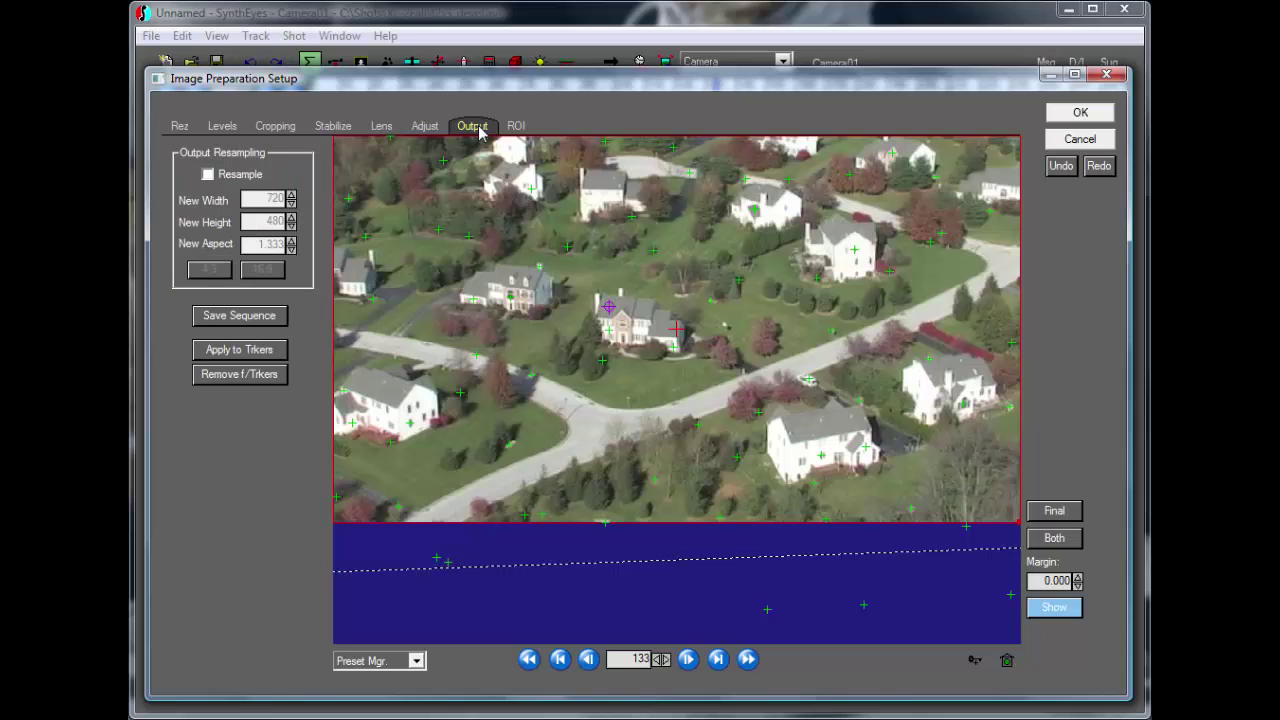
left_click(1064, 513)
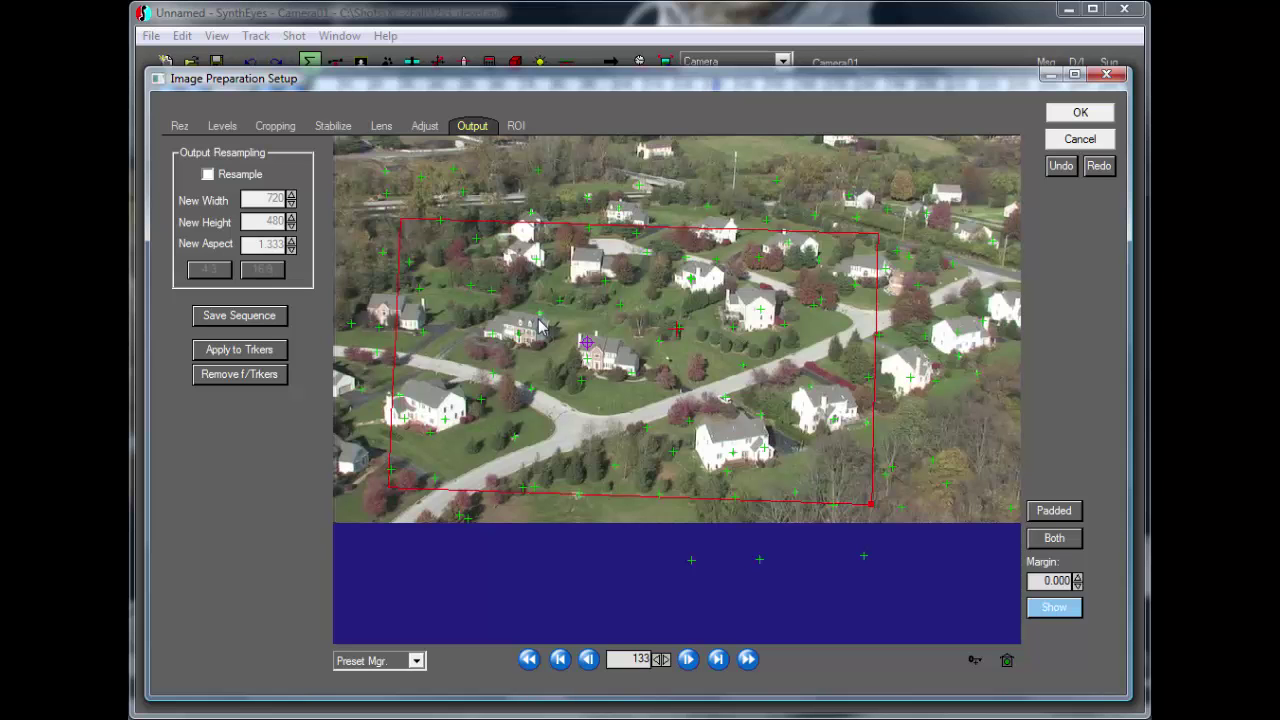
Enable 720×480 resampling, accept the cache flush, re-run Auto-Scale to 1.852 zoom, and apply
left_click(207, 175)
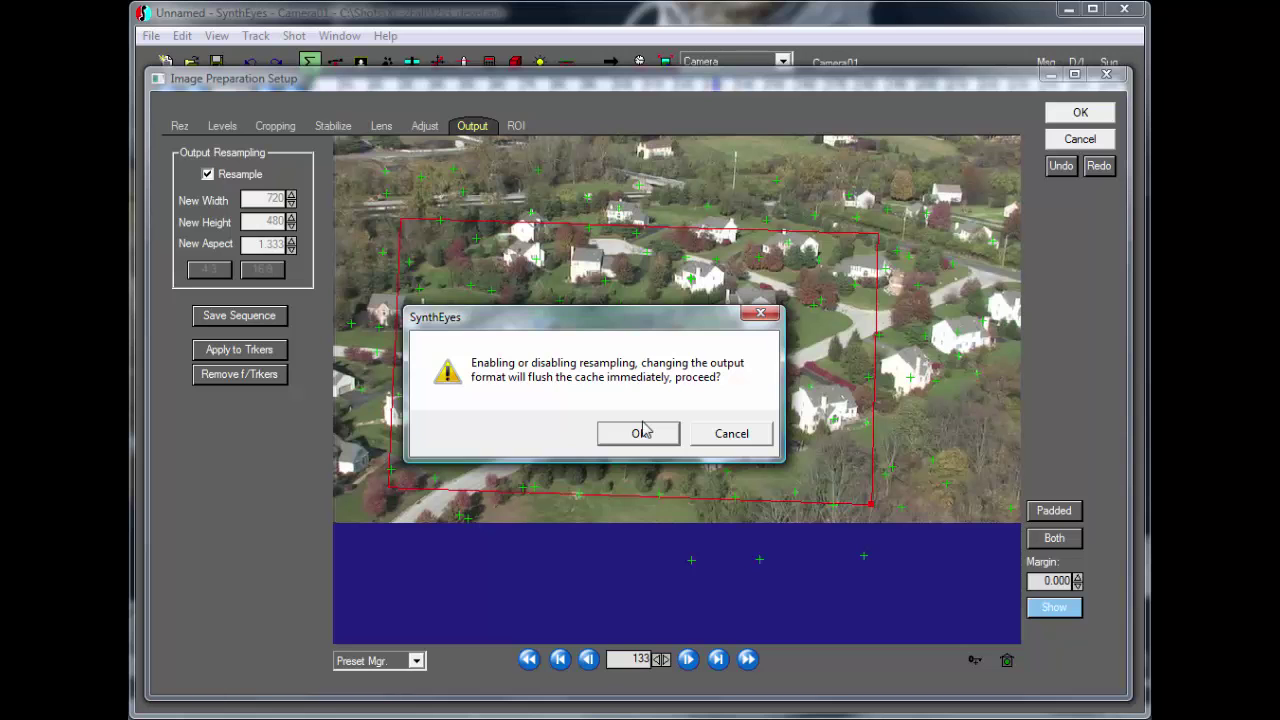
left_click(638, 434)
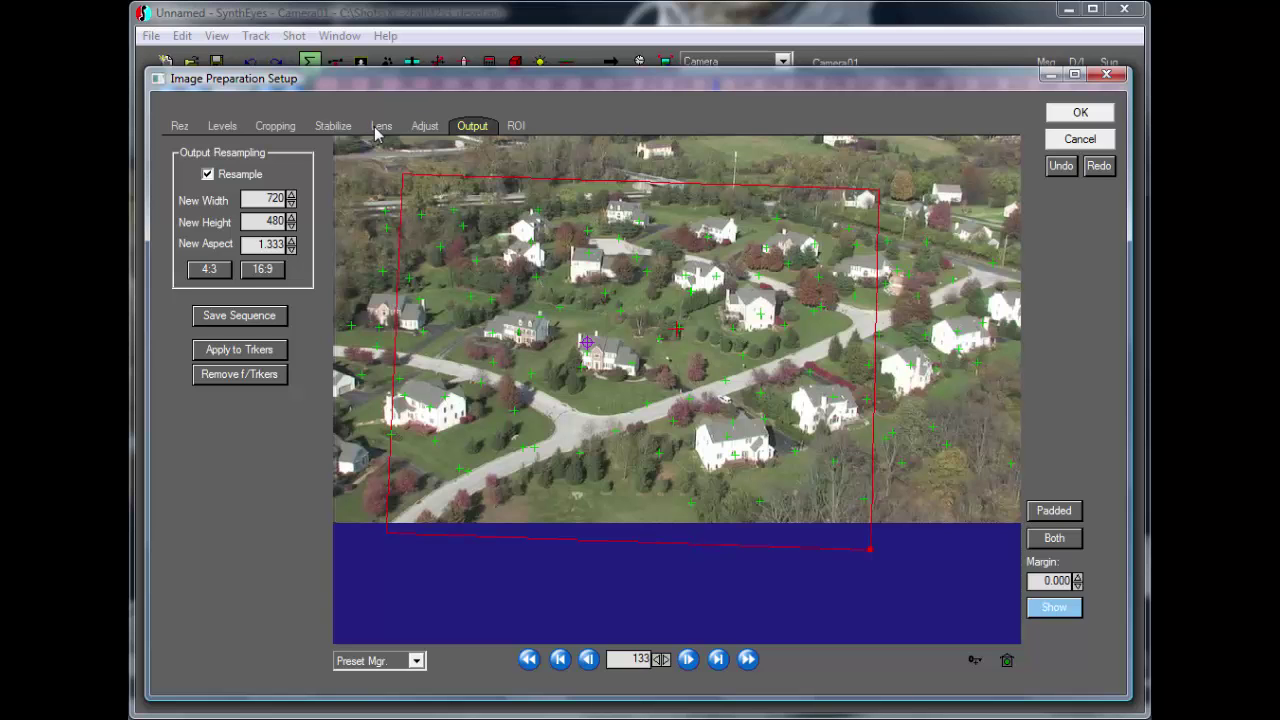
left_click(334, 127)
left_click(226, 309)
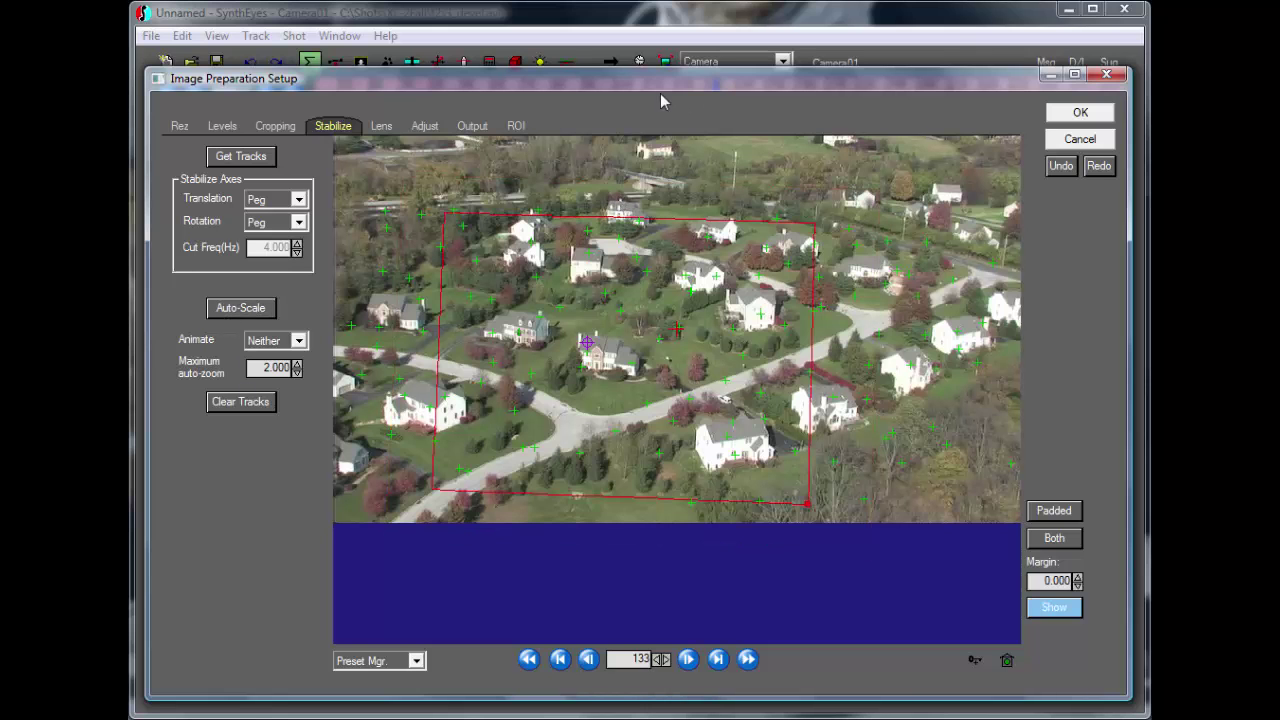
left_click(425, 126)
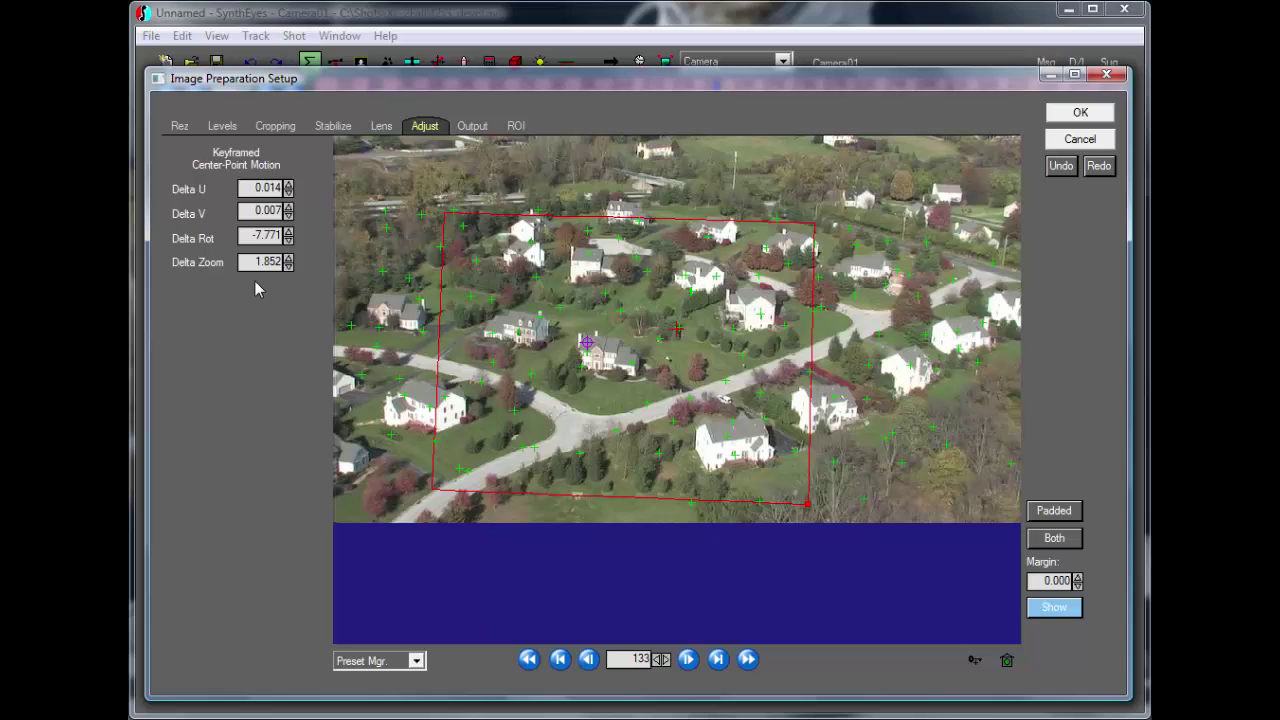
left_click(1055, 116)
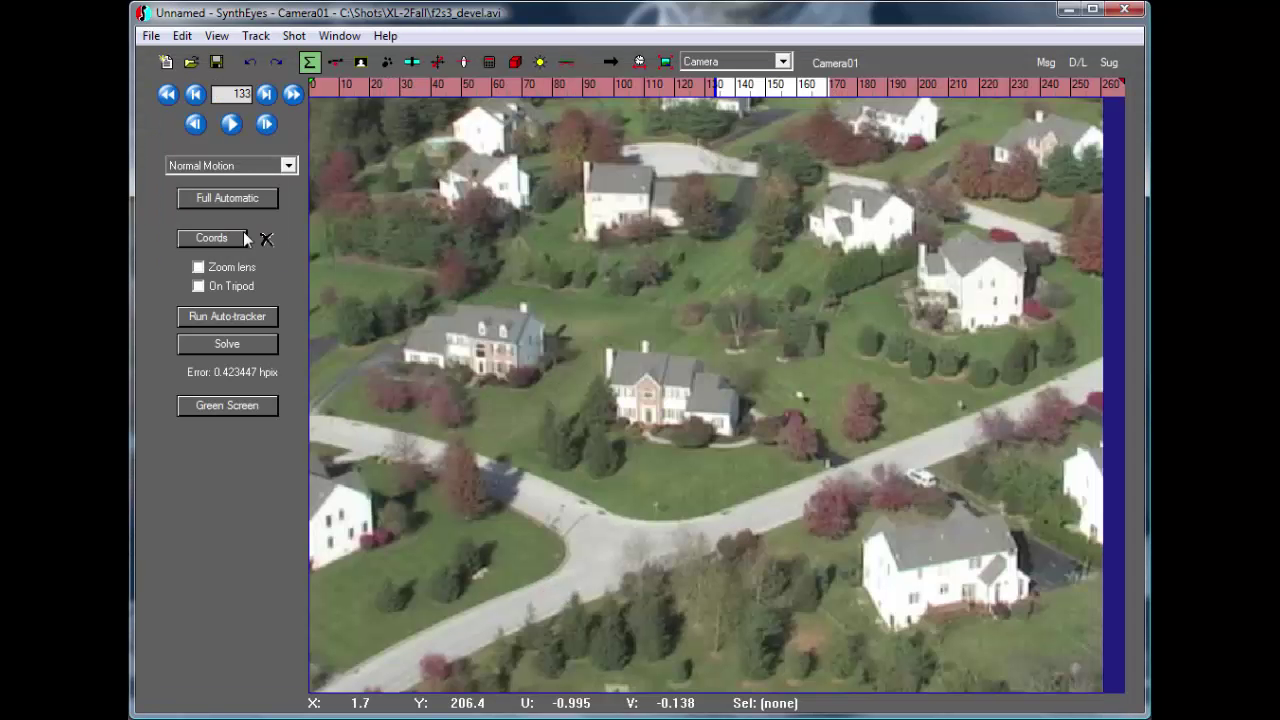
Play the resampled stabilized shot and stop at frame 29
left_click(231, 124)
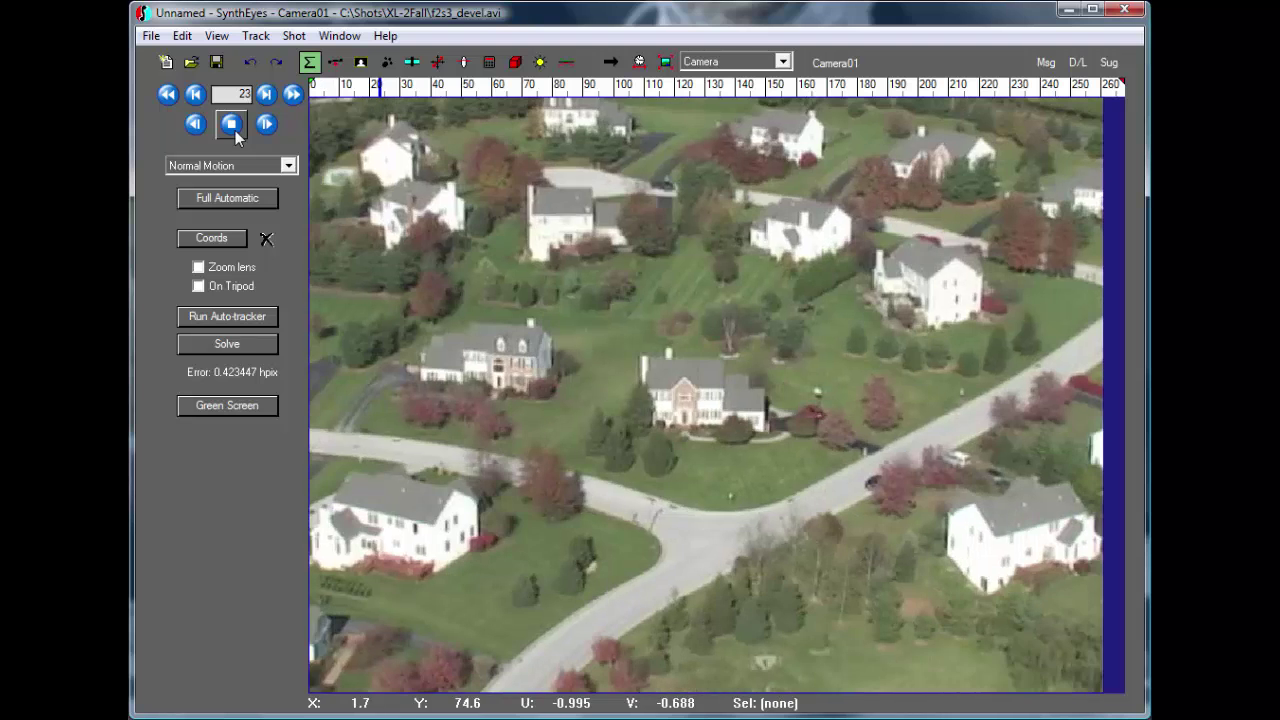
left_click(237, 132)
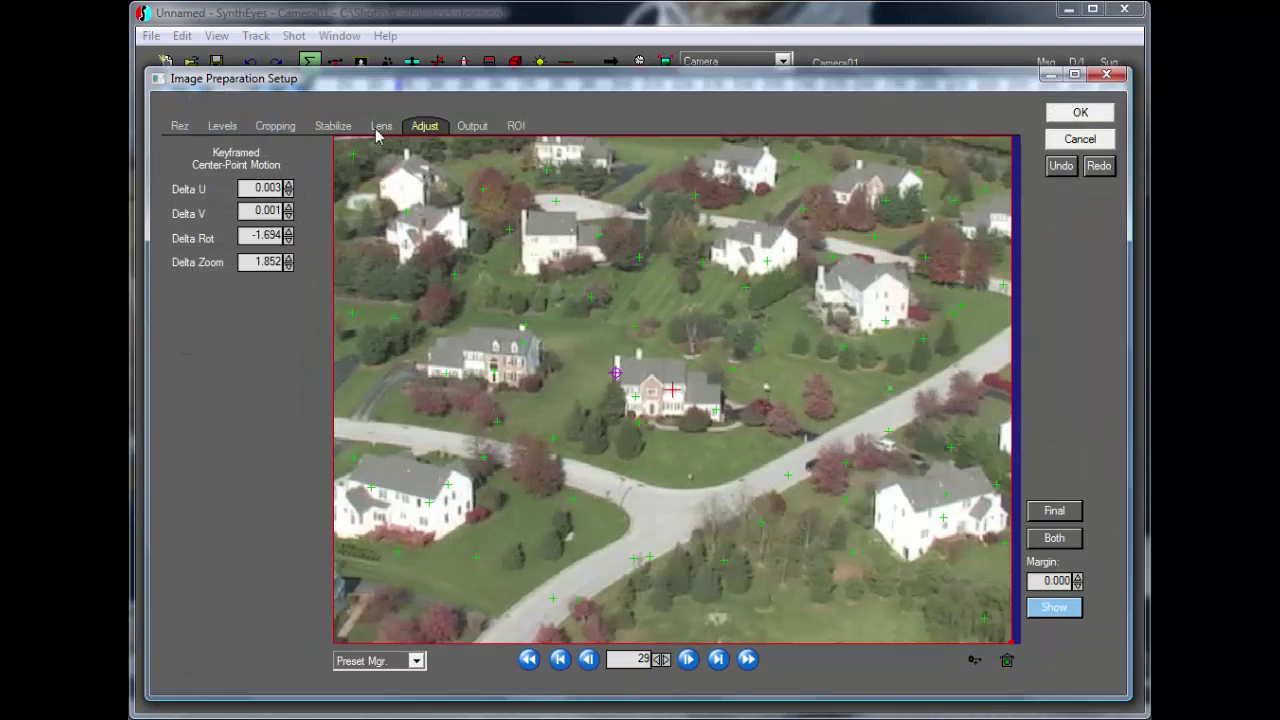
Return to the output page (720×480, 1.333 aspect) and close the Save Sequence dialog unsaved
left_click(293, 128)
left_click(335, 126)
left_click(472, 126)
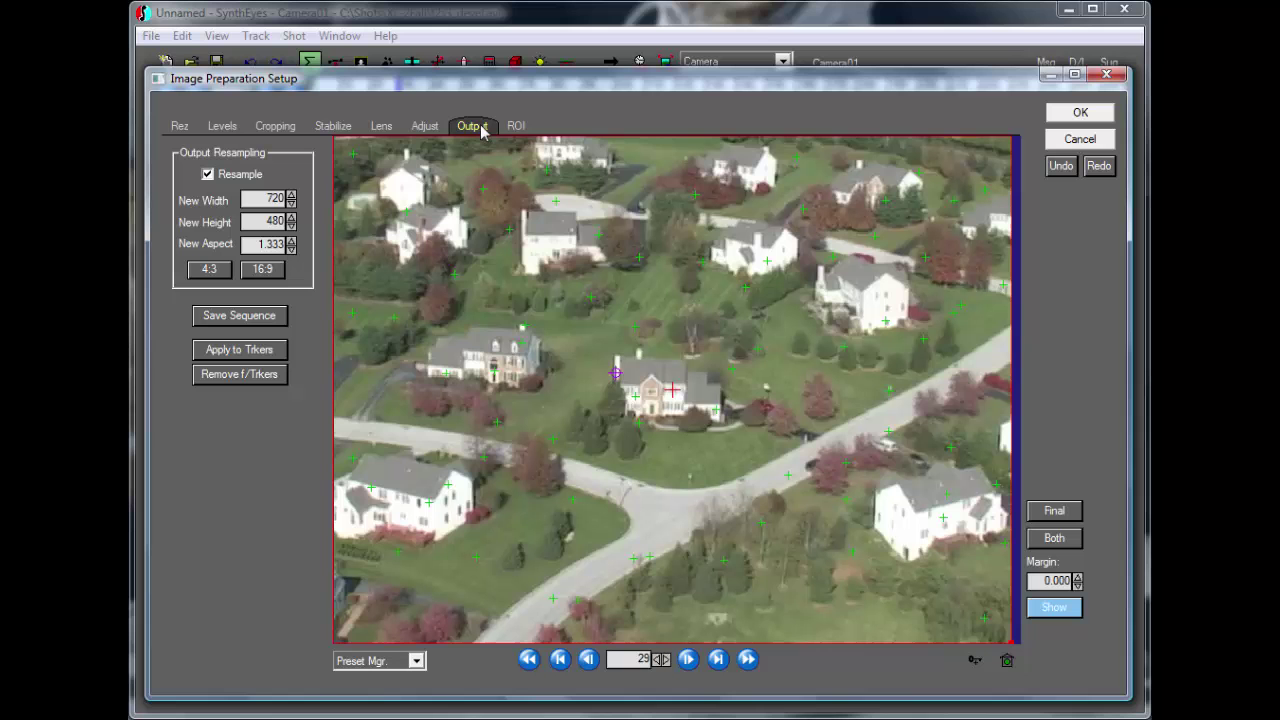
left_click(256, 315)
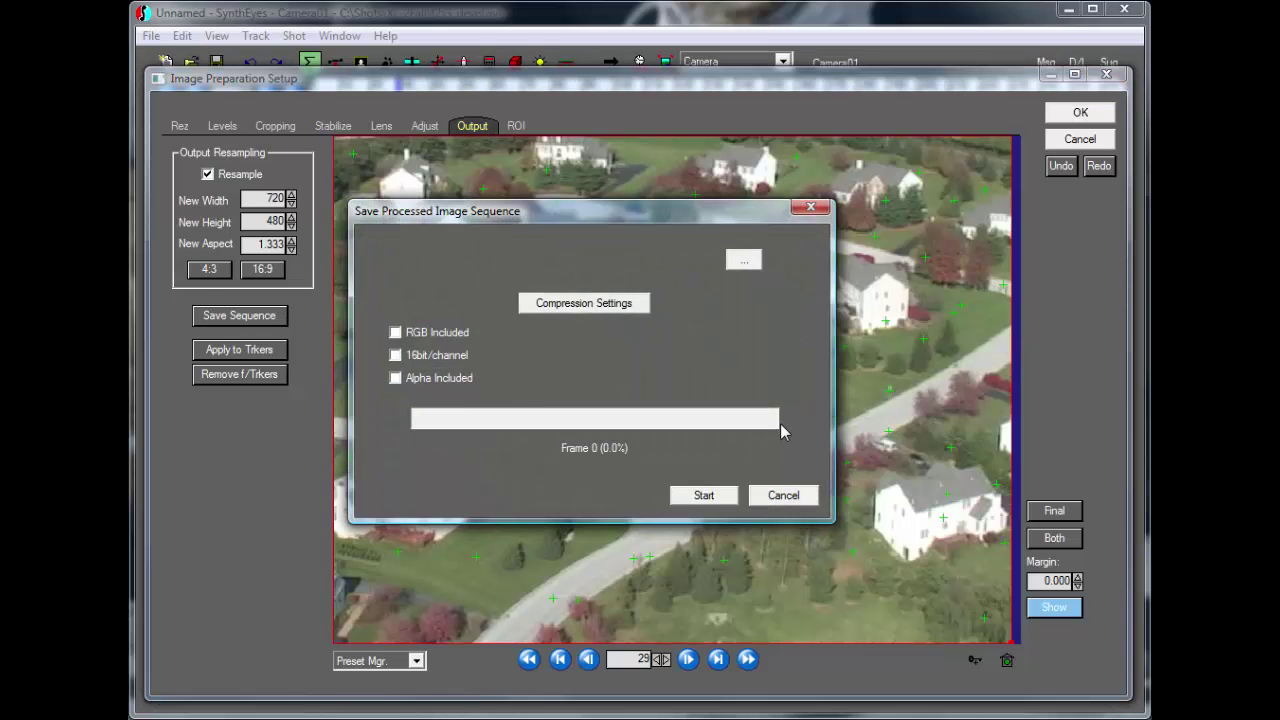
left_click(811, 208)
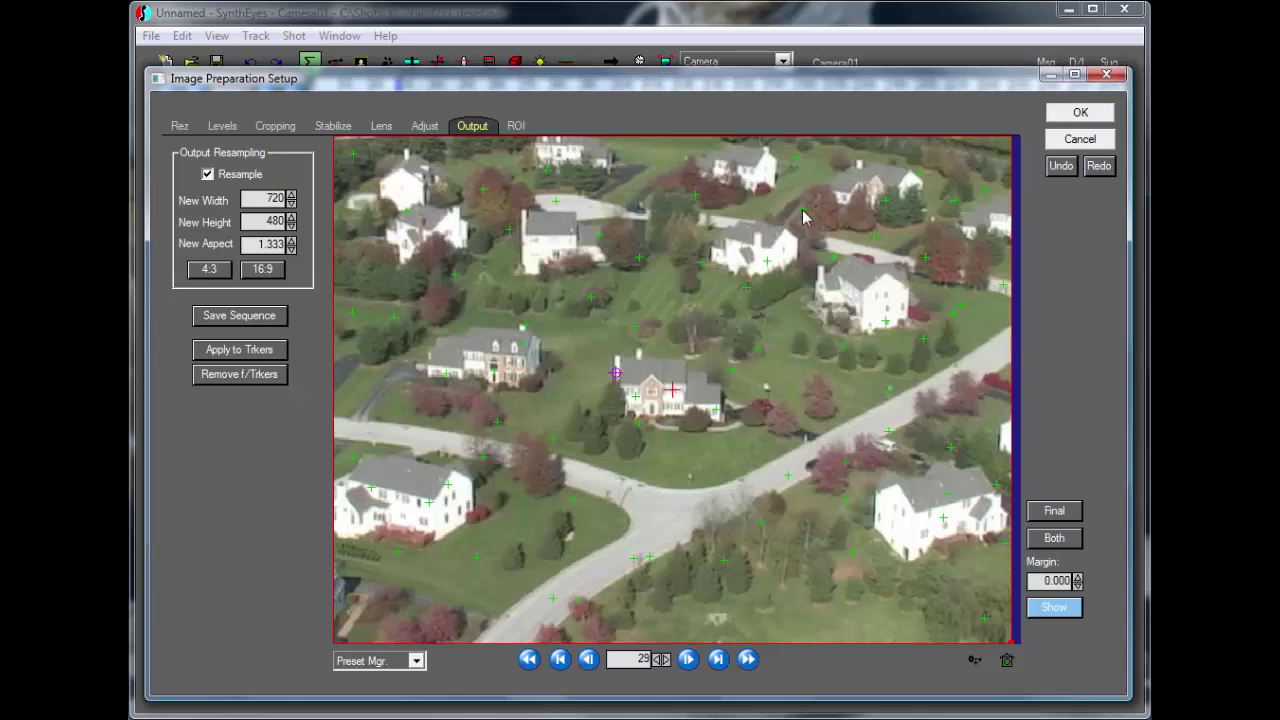